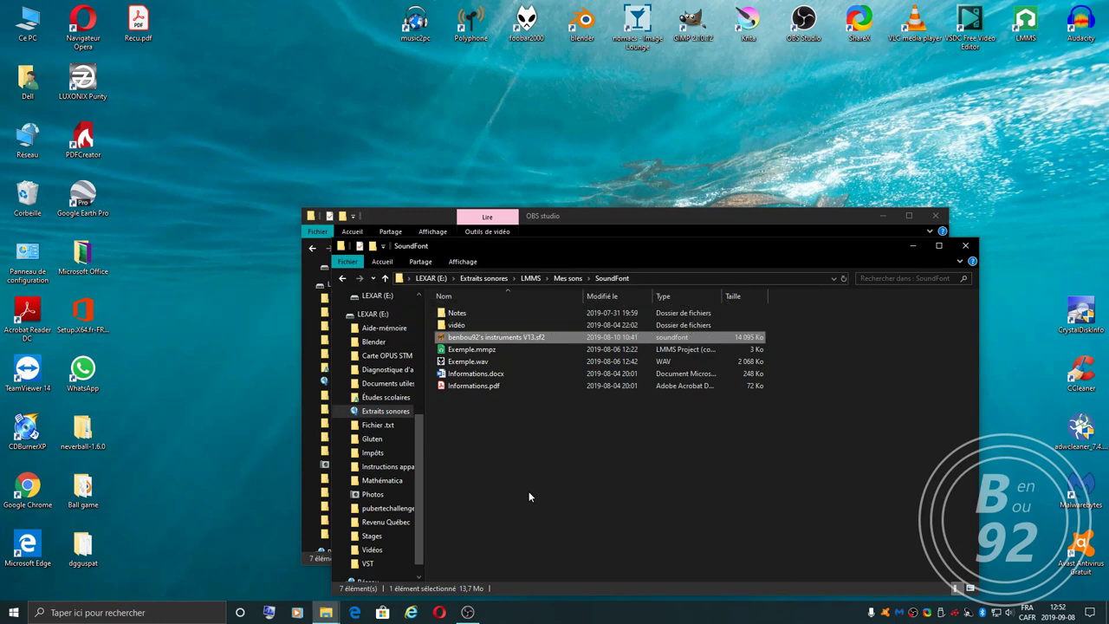
# Step: Look through the Glass sample files inside the Notes folder, and return to the SoundFont folder
pyautogui.doubleClick(464, 317)
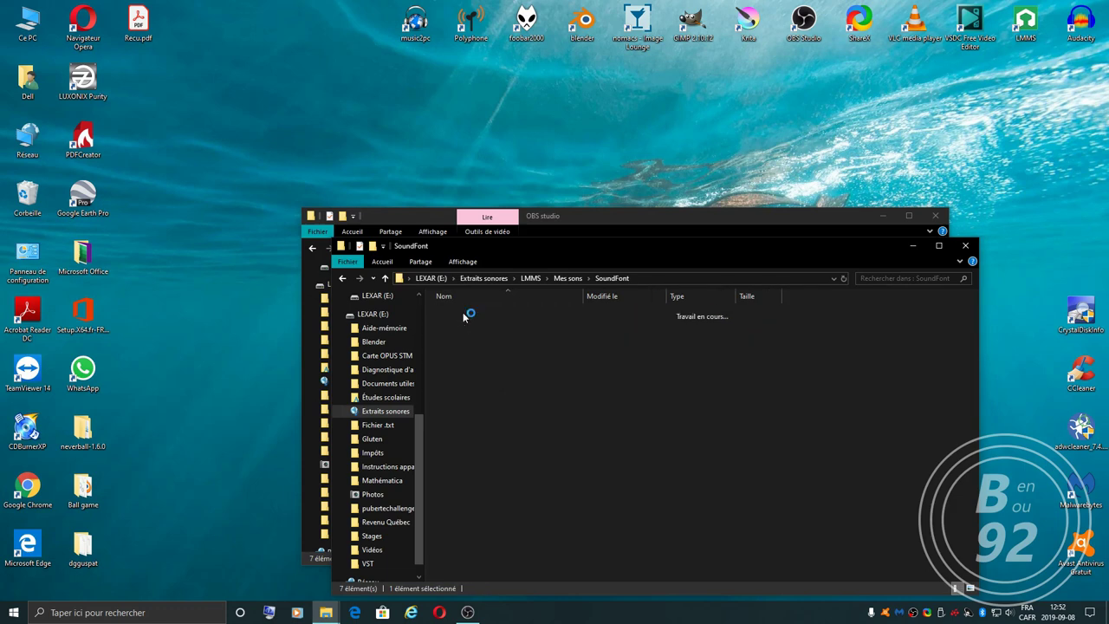
pyautogui.doubleClick(470, 316)
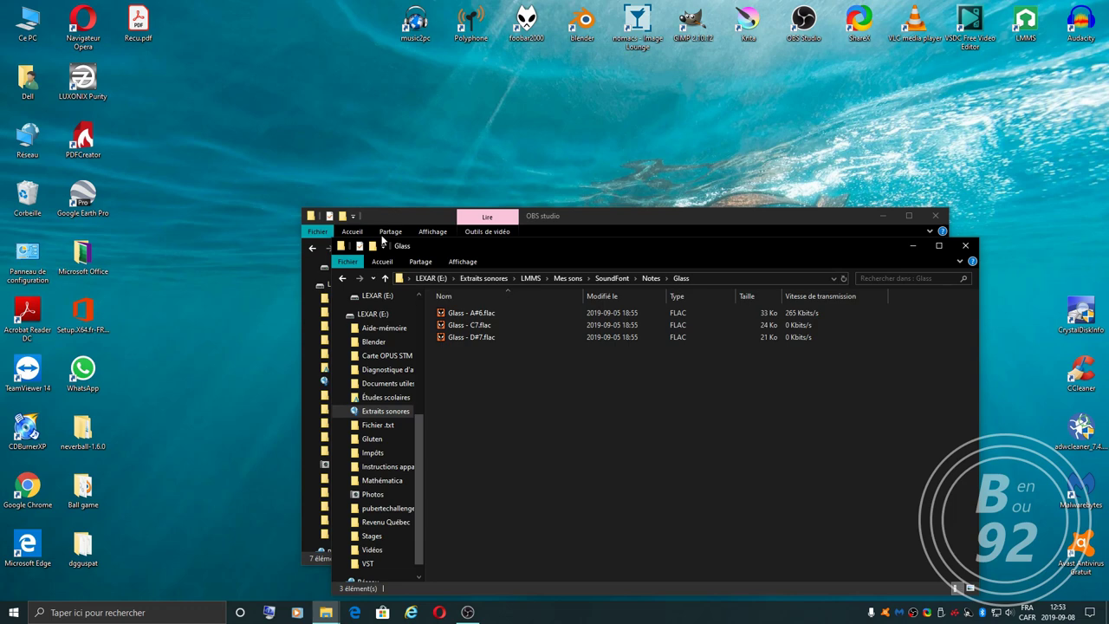
pyautogui.click(386, 278)
pyautogui.click(386, 278)
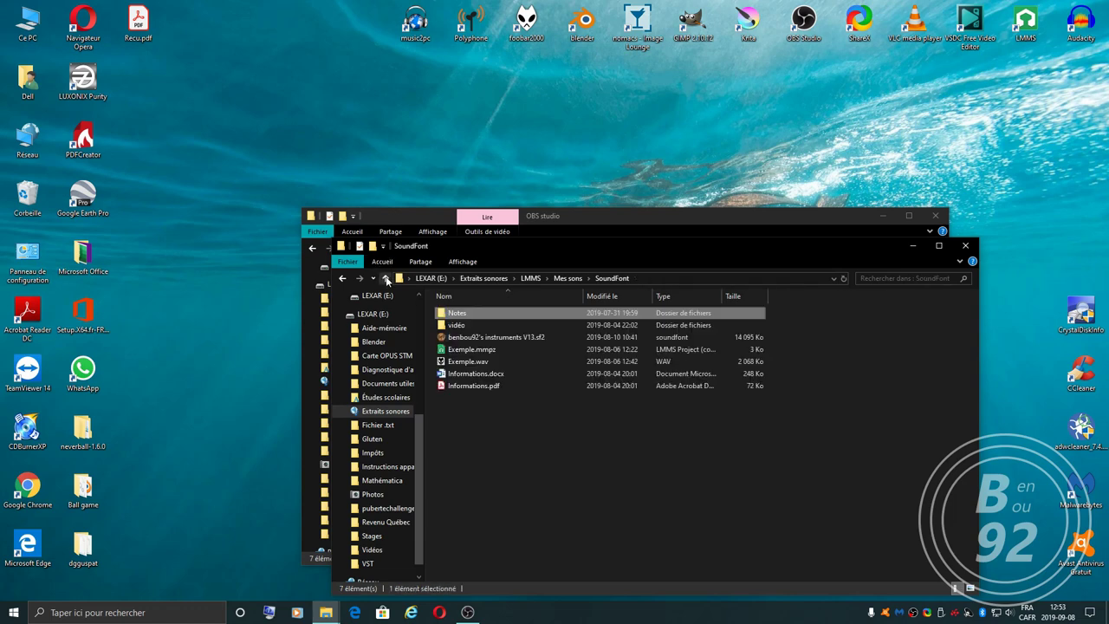
# Step: Open "benbou92's instruments V13.sf2" in Polyphone and display the Glass - A#6 sample from the expanded sample list
pyautogui.click(472, 339)
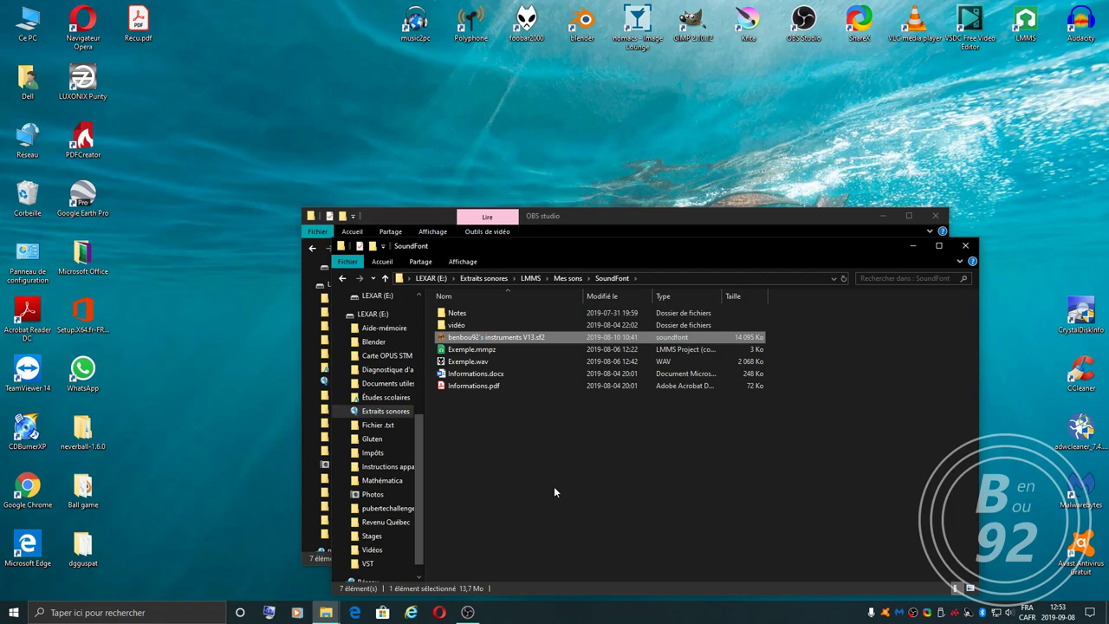
pyautogui.press('Return')
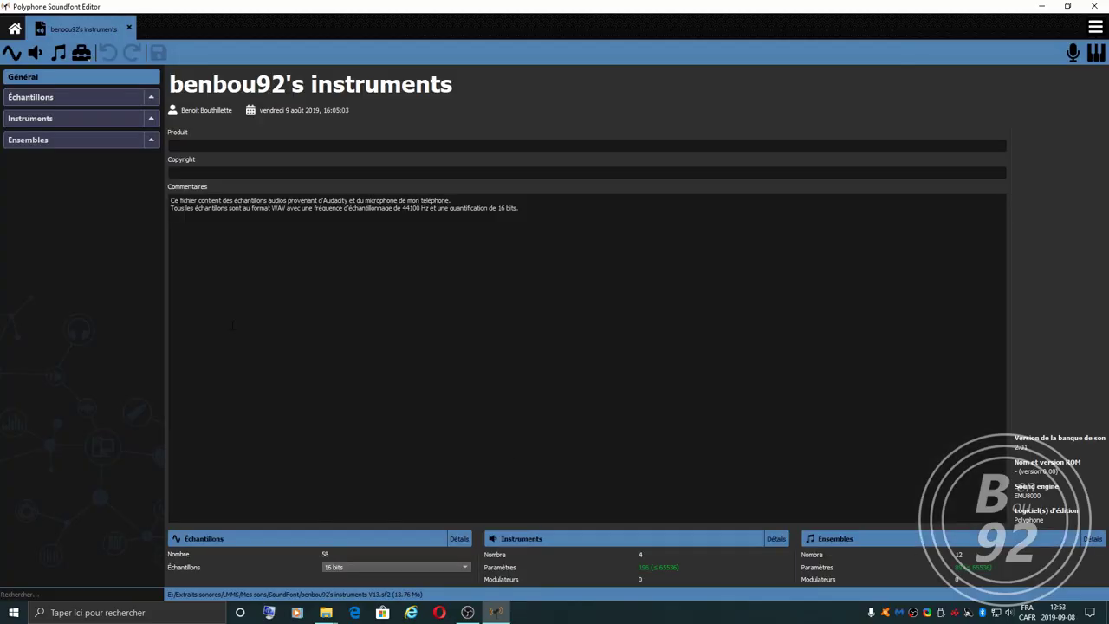
pyautogui.click(151, 98)
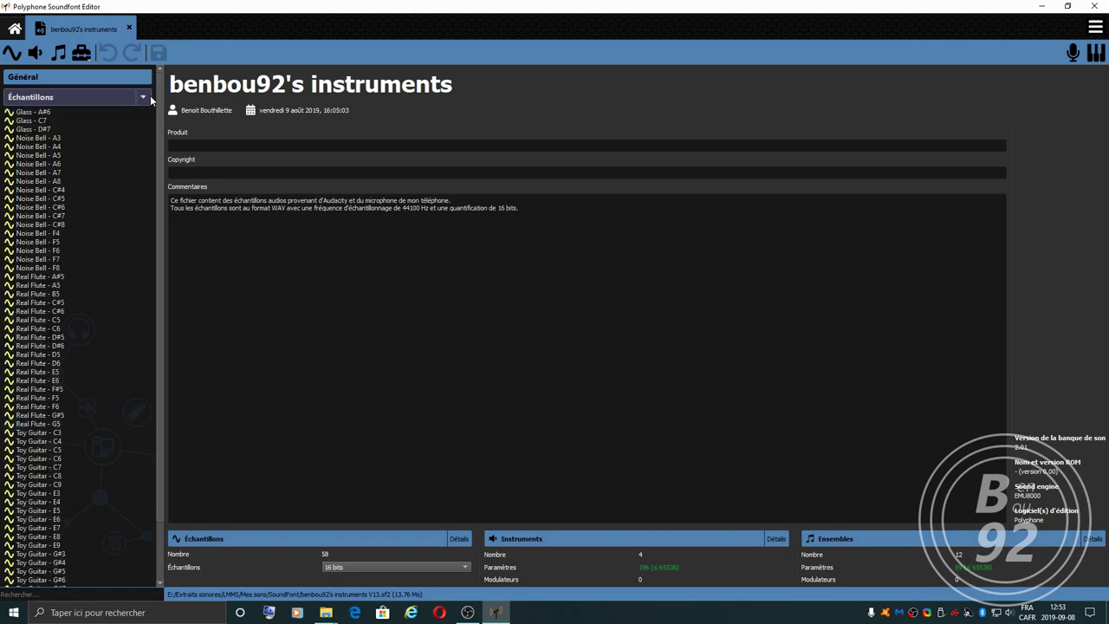
pyautogui.click(39, 113)
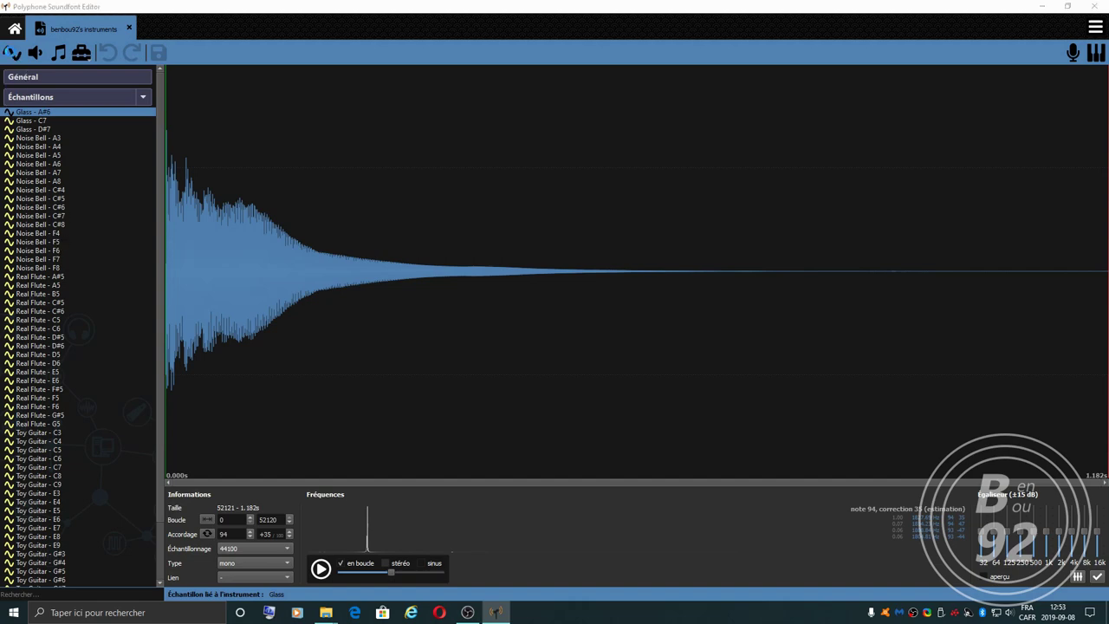
# Step: Open the audio file import dialog, and close it without importing anything
pyautogui.click(11, 52)
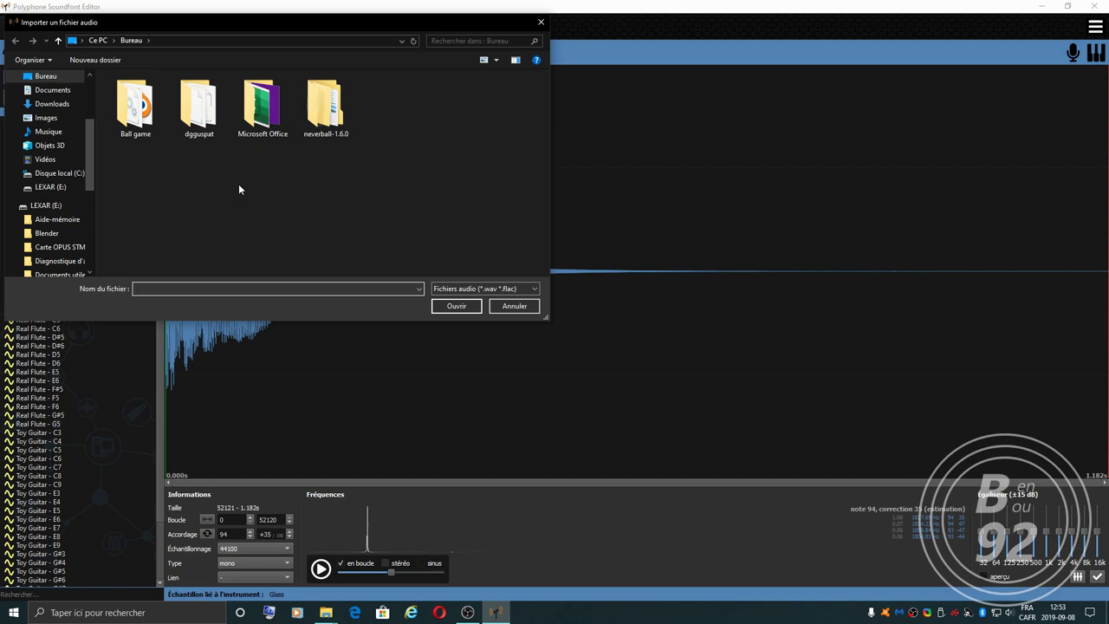
pyautogui.click(513, 308)
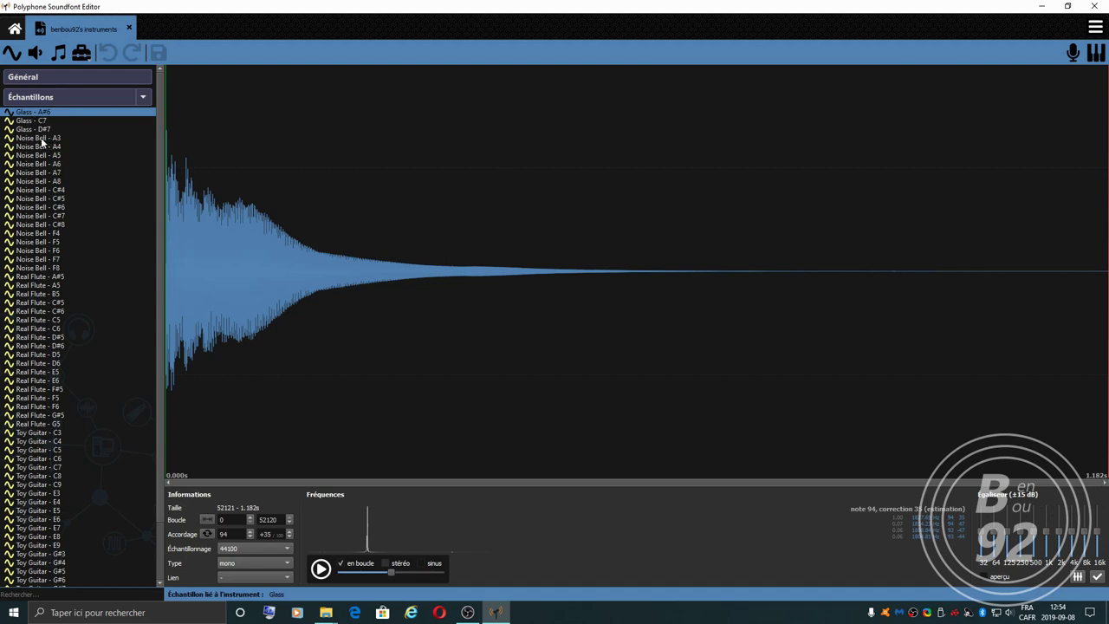
# Step: View the Noise Bell - A3 sample, return to Glass - A#6 and audition its root key on the virtual keyboard
pyautogui.click(41, 139)
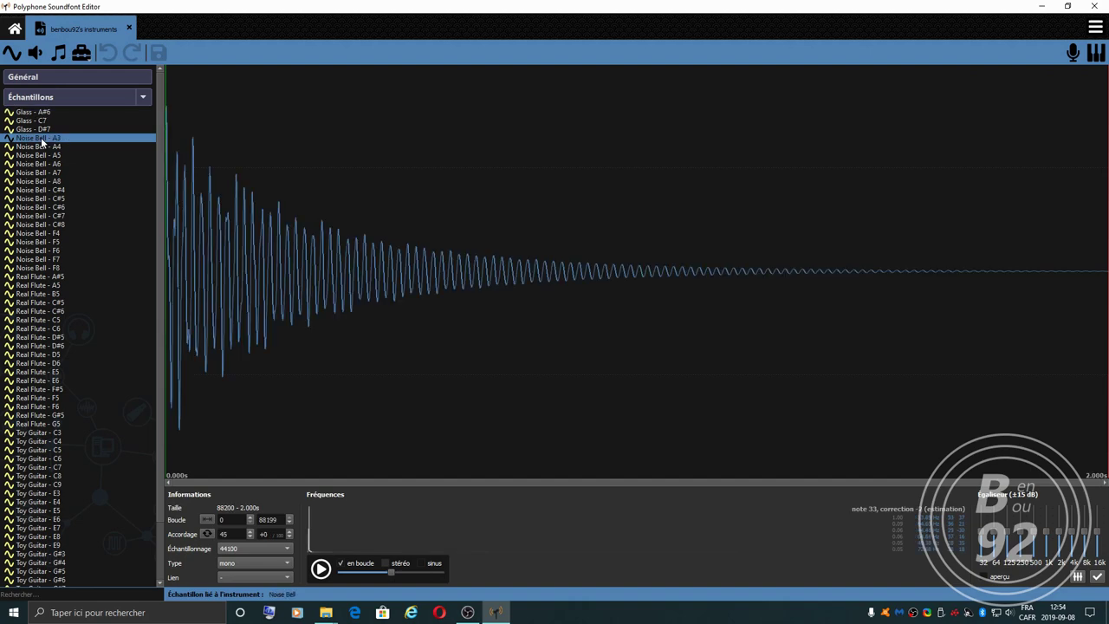
pyautogui.click(39, 114)
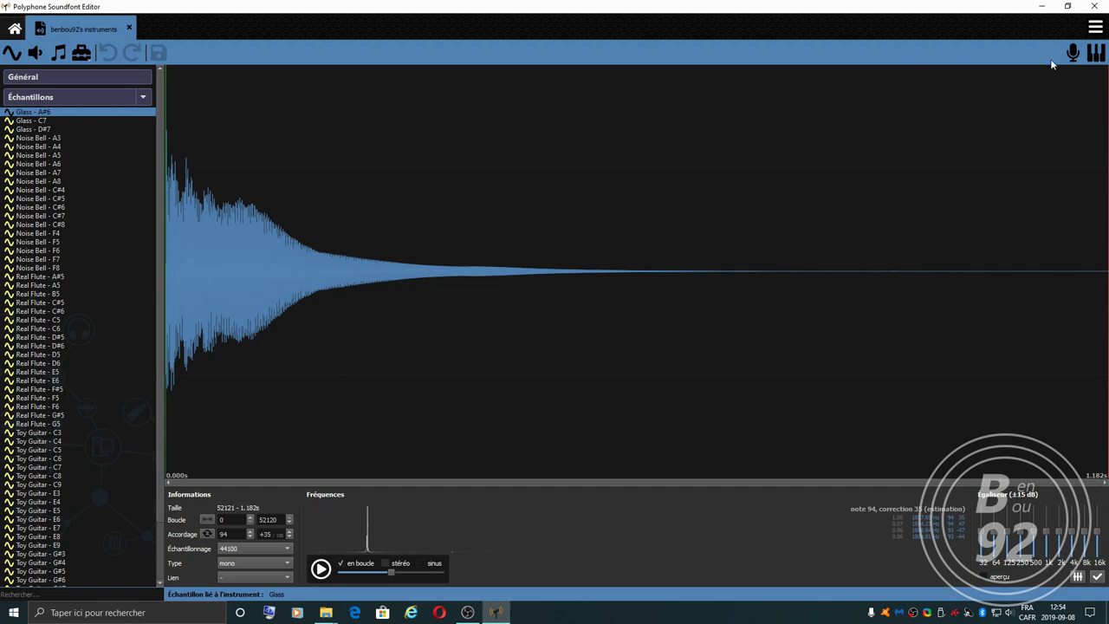
pyautogui.click(1096, 53)
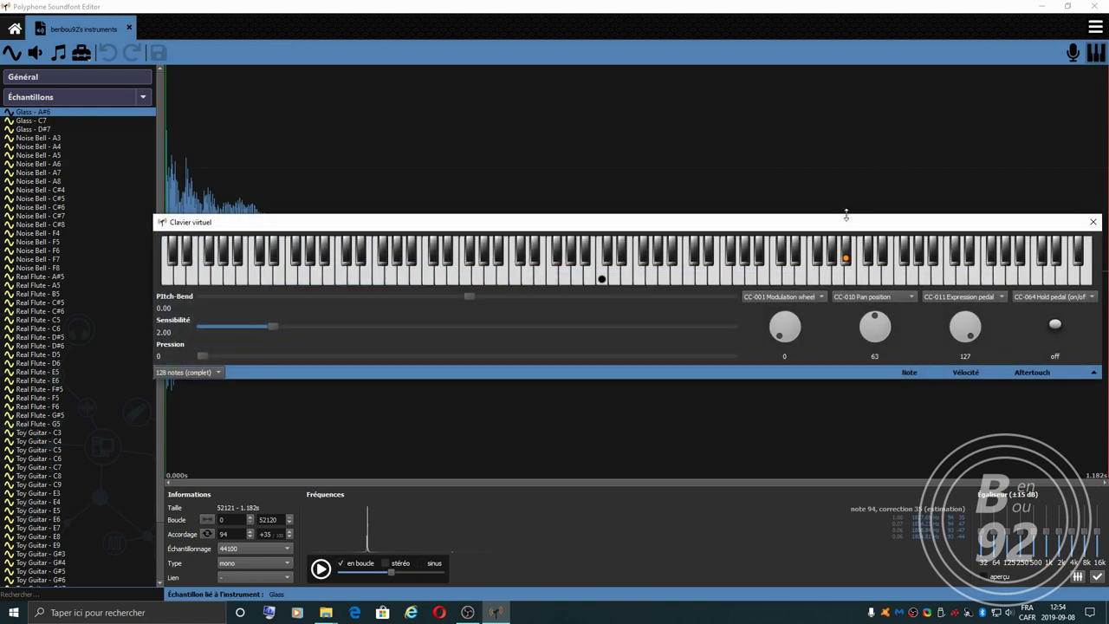
pyautogui.moveTo(847, 216); pyautogui.dragTo(839, 96)
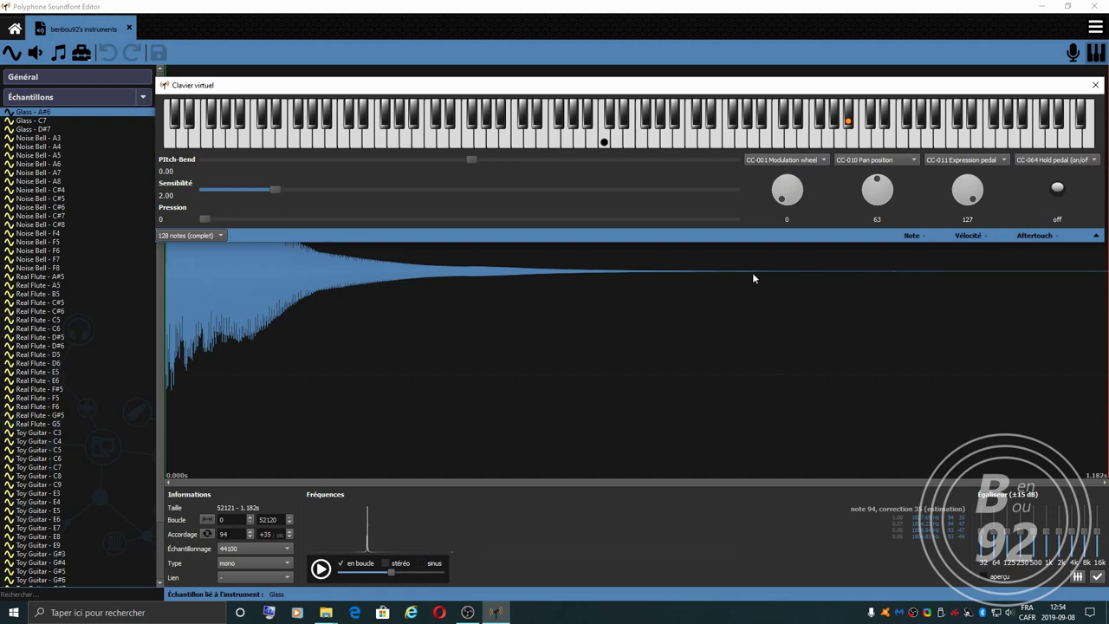
pyautogui.click(849, 123)
pyautogui.click(850, 132)
pyautogui.click(844, 127)
pyautogui.click(1095, 87)
# Step: Display the Real Flute - A#5 sample and listen to its looped playback
pyautogui.click(36, 276)
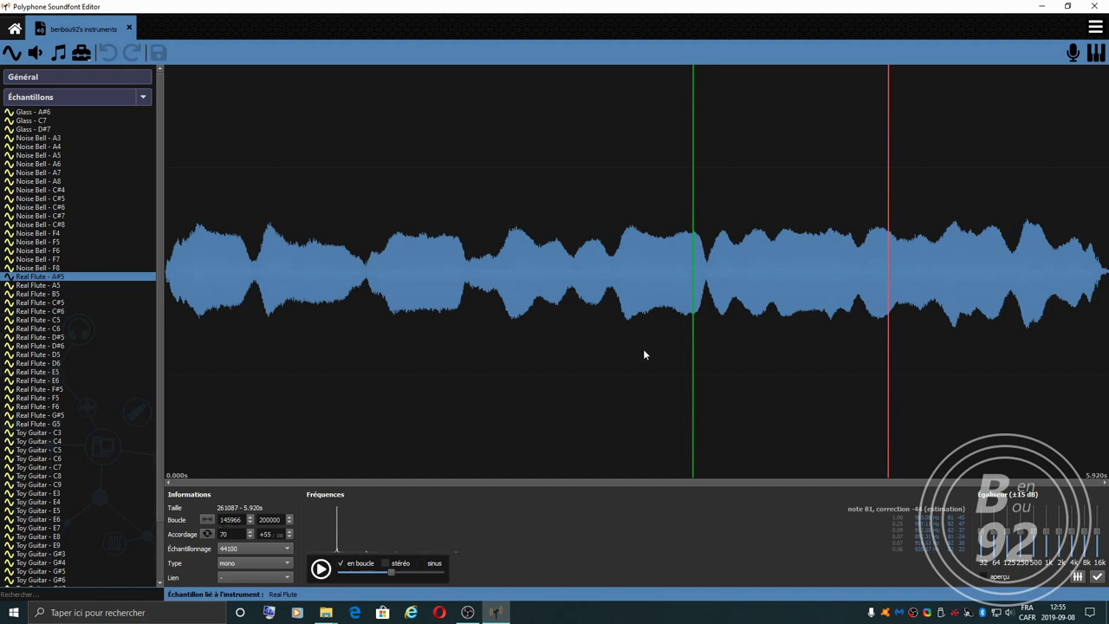
pyautogui.click(321, 569)
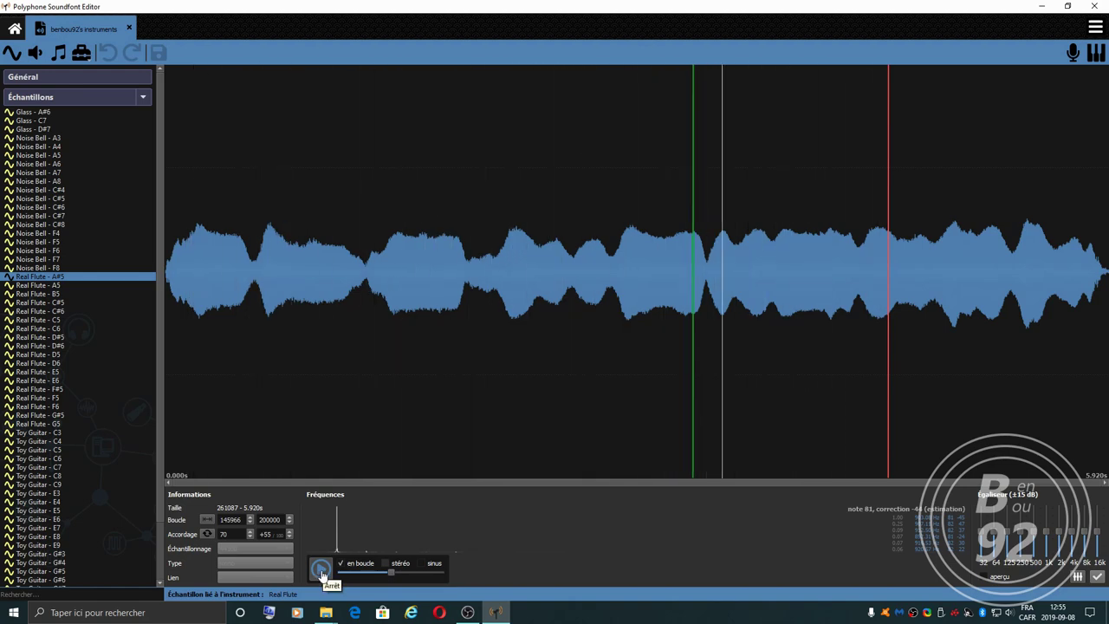
pyautogui.click(321, 569)
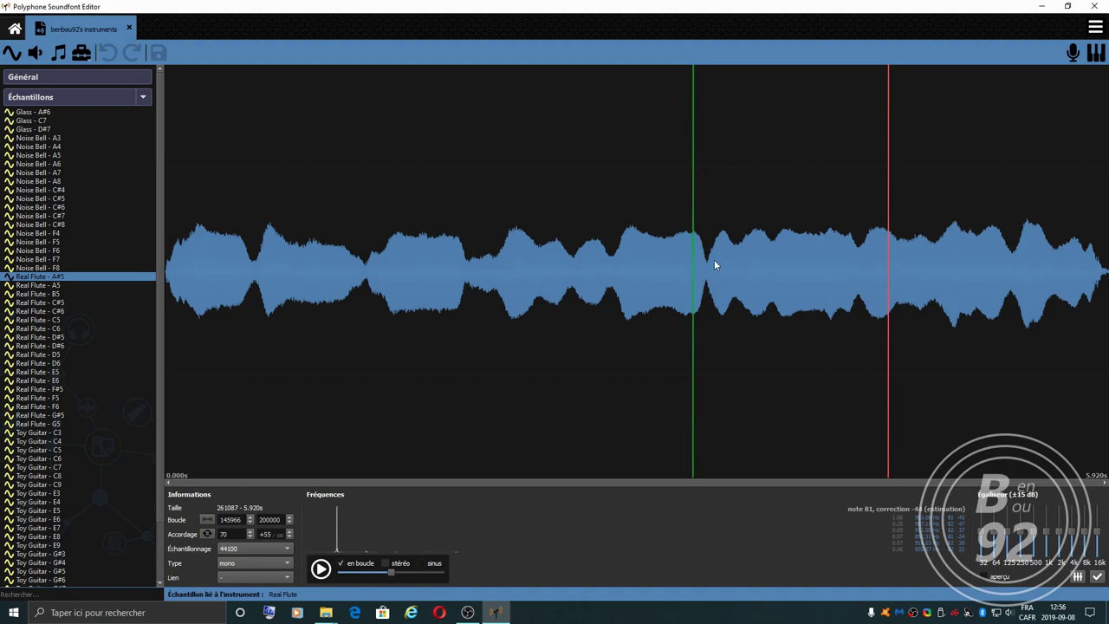
# Step: Examine the loop junction of Real Flute - A#5 up close and shift its loop start to 145959
pyautogui.moveTo(694, 265); pyautogui.dragTo(941, 265)
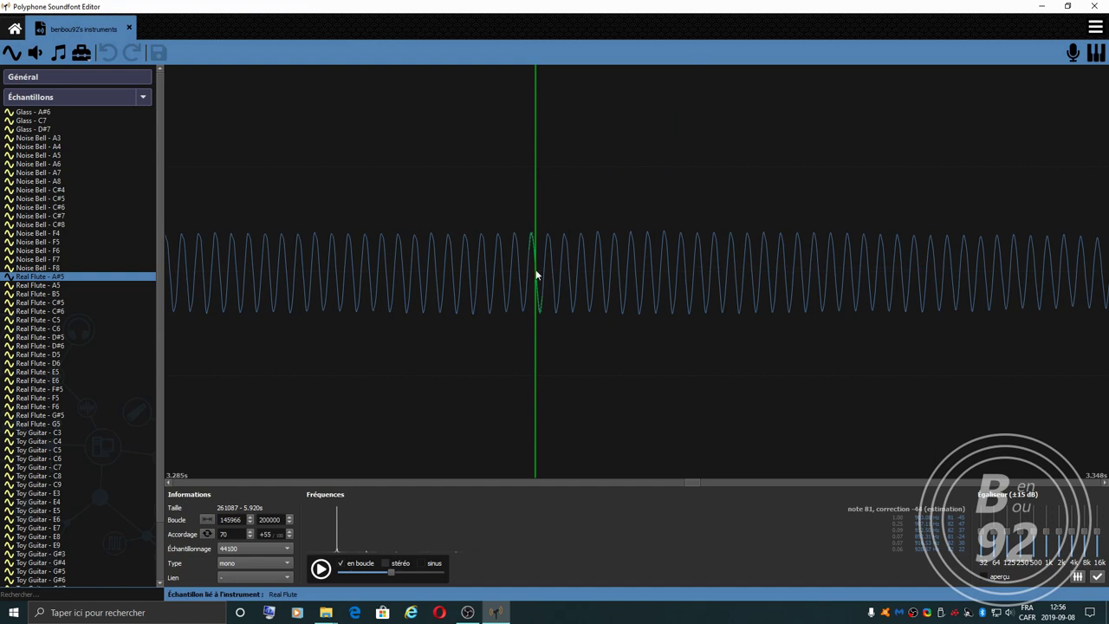
pyautogui.moveTo(537, 271); pyautogui.dragTo(692, 268)
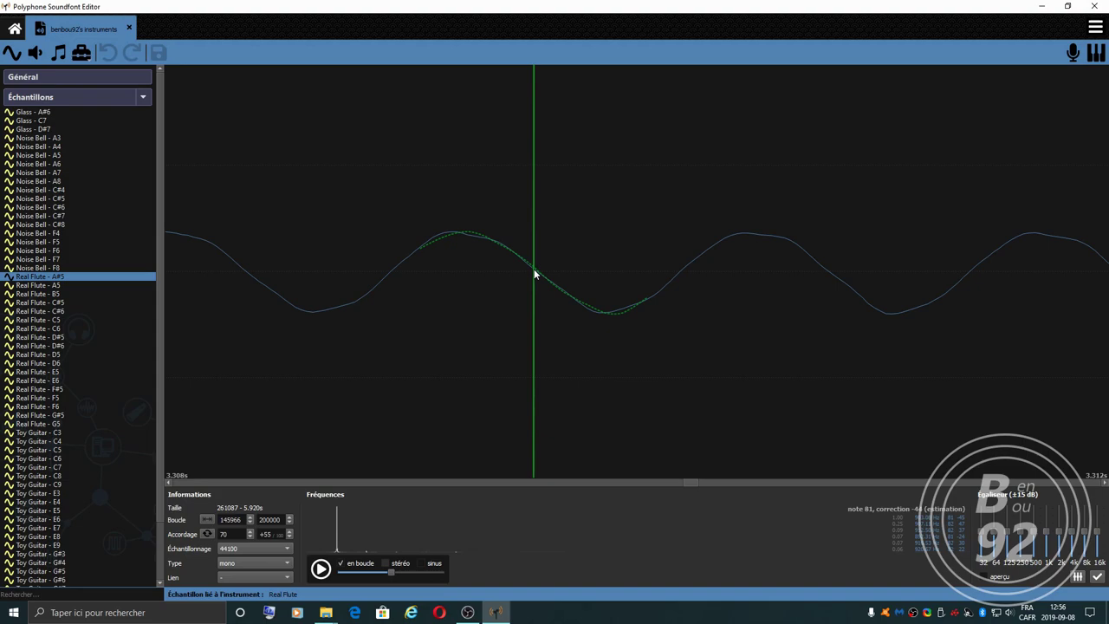
pyautogui.moveTo(532, 270); pyautogui.dragTo(155, 311)
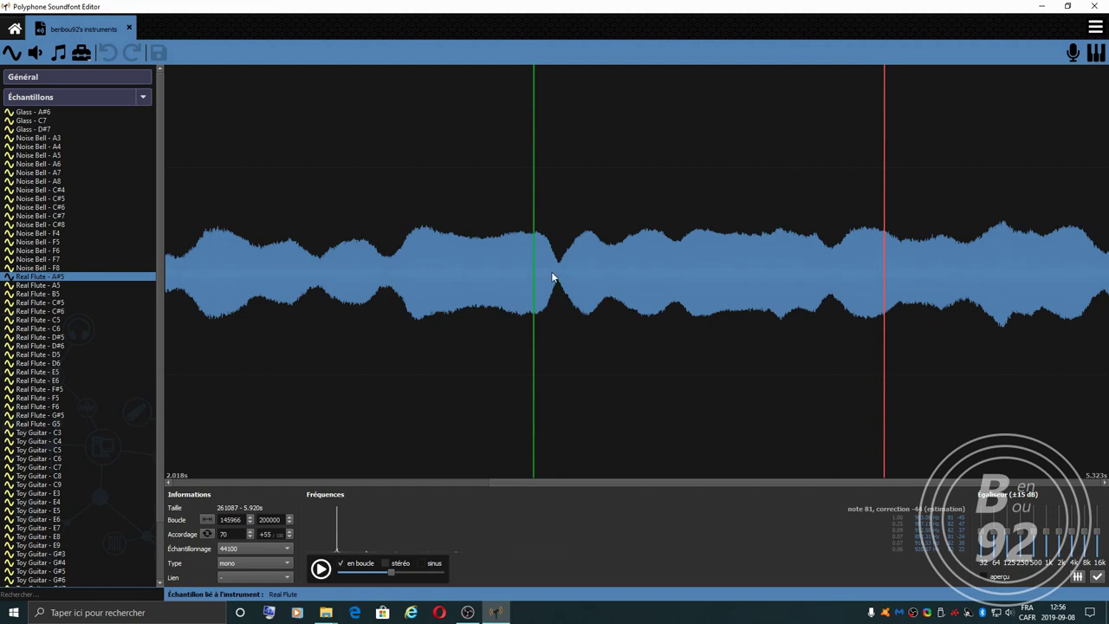
pyautogui.moveTo(534, 272); pyautogui.dragTo(856, 267)
pyautogui.moveTo(430, 266); pyautogui.dragTo(619, 268)
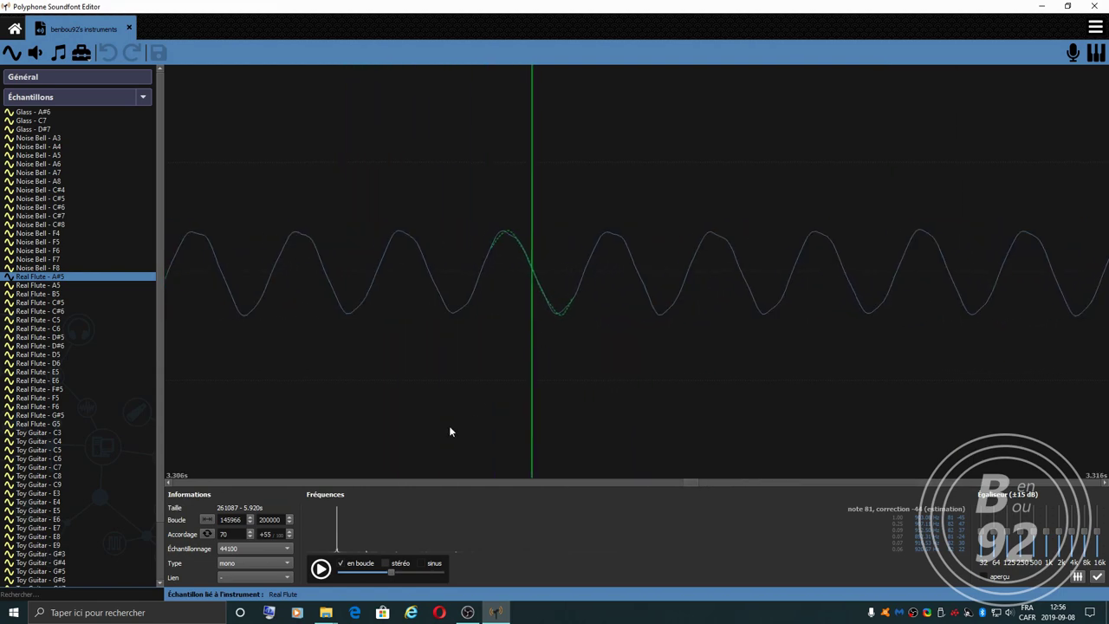
pyautogui.click(251, 522)
pyautogui.click(251, 523)
pyautogui.click(250, 523)
pyautogui.click(251, 522)
pyautogui.click(251, 522)
pyautogui.click(251, 523)
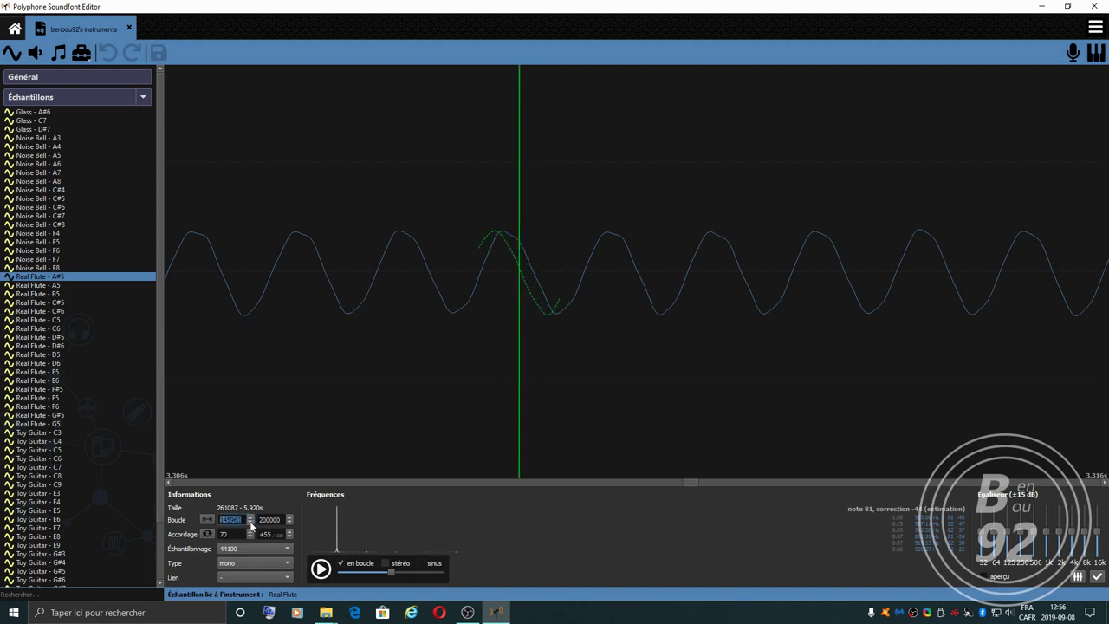
pyautogui.click(251, 523)
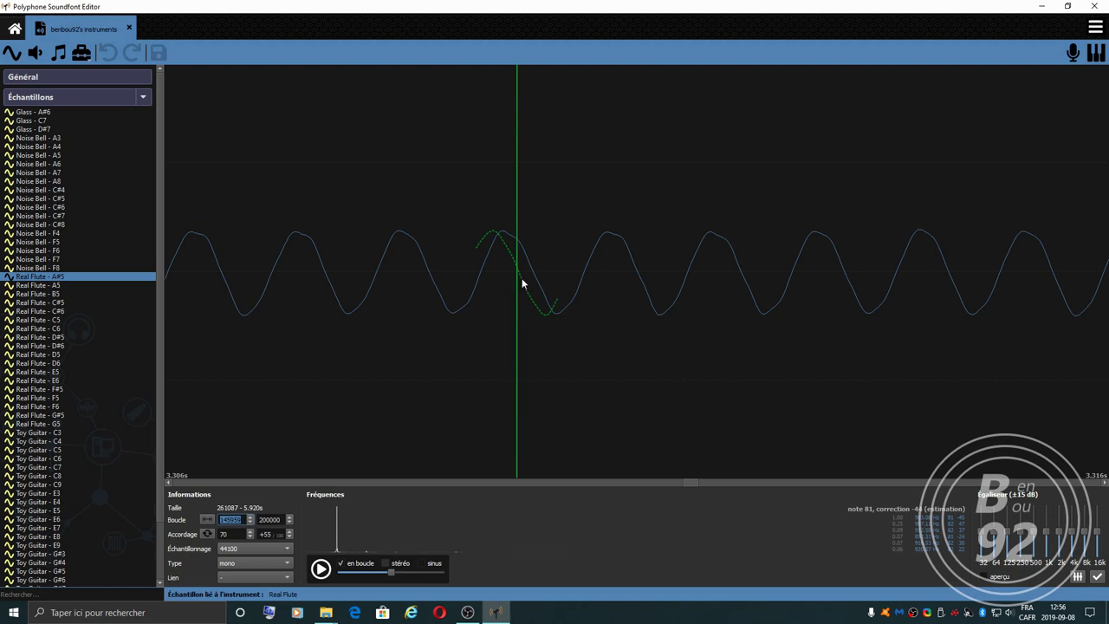
# Step: Play Real Flute - A#5 again to hear the loop with the mismatched start point
pyautogui.moveTo(516, 272); pyautogui.dragTo(216, 286)
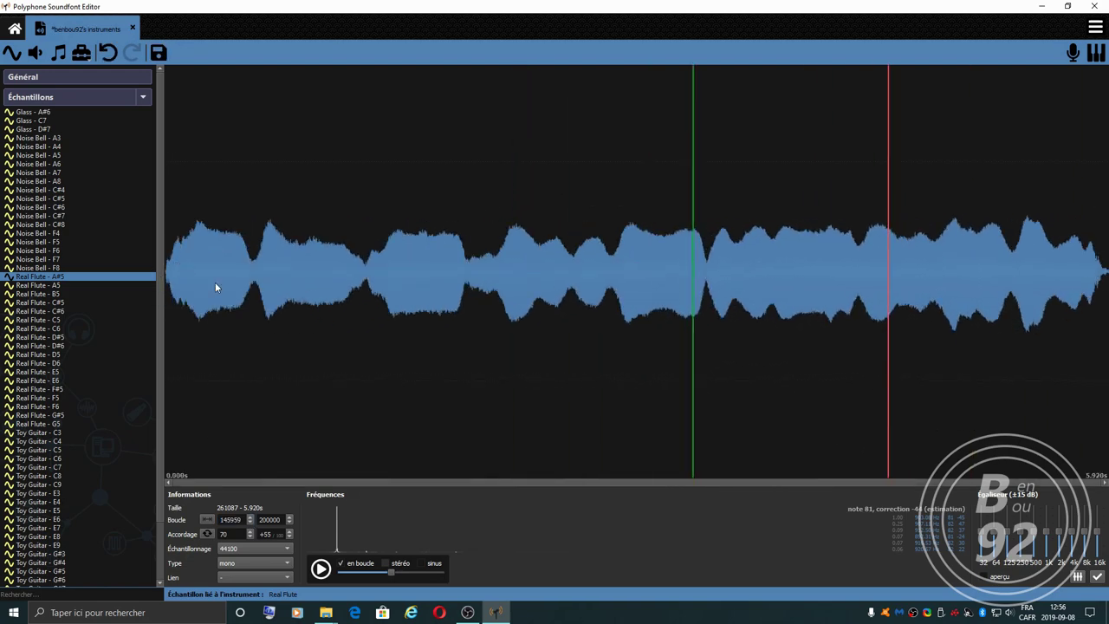
pyautogui.click(320, 569)
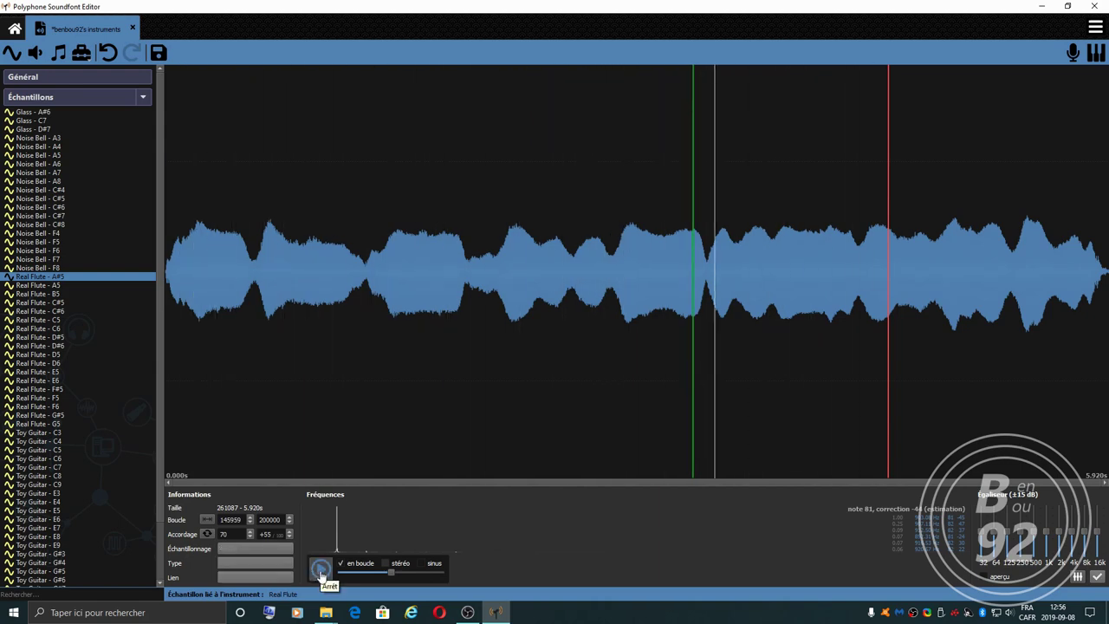
pyautogui.click(320, 569)
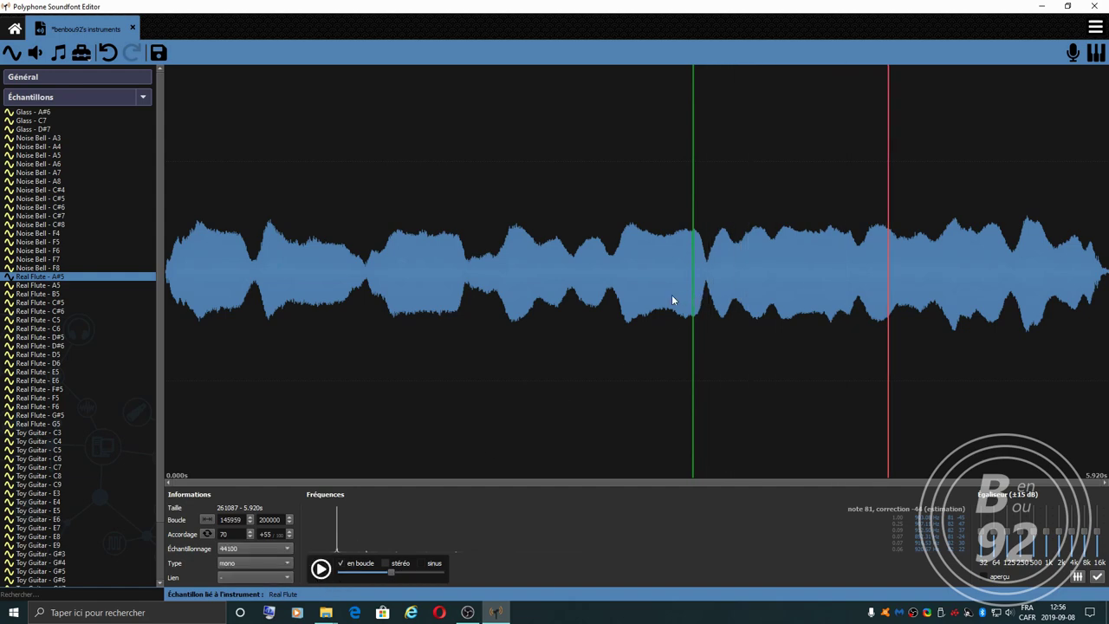
# Step: Set the loop start of Real Flute - A#5 back to 145966 so the waveforms line up at the junction
pyautogui.moveTo(694, 277); pyautogui.dragTo(994, 268)
pyautogui.moveTo(423, 300); pyautogui.dragTo(604, 291)
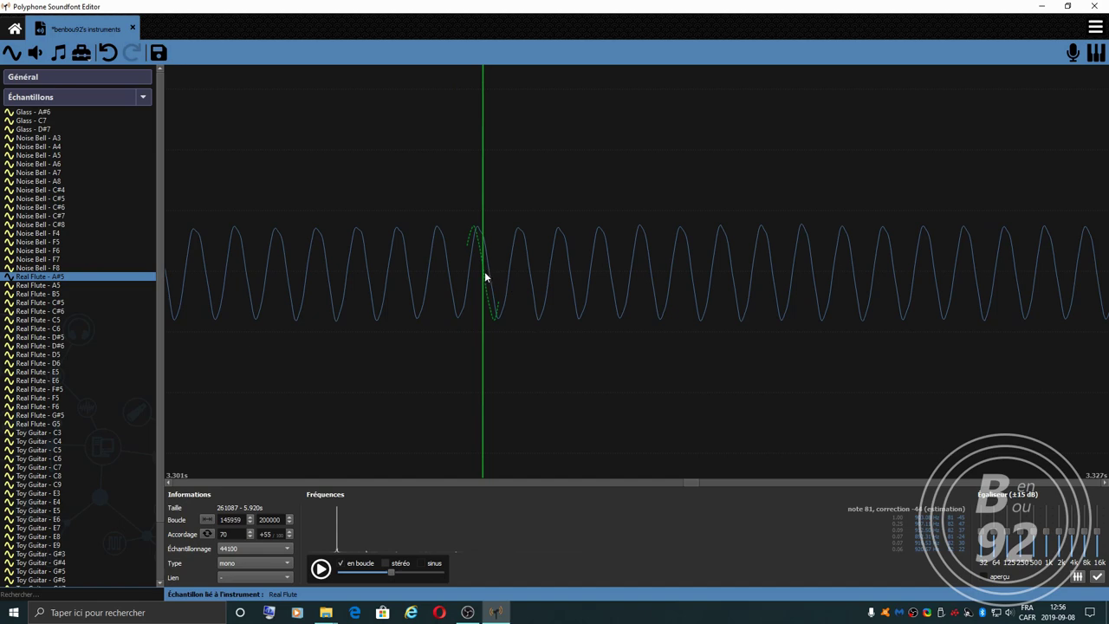
pyautogui.moveTo(484, 273); pyautogui.dragTo(543, 268)
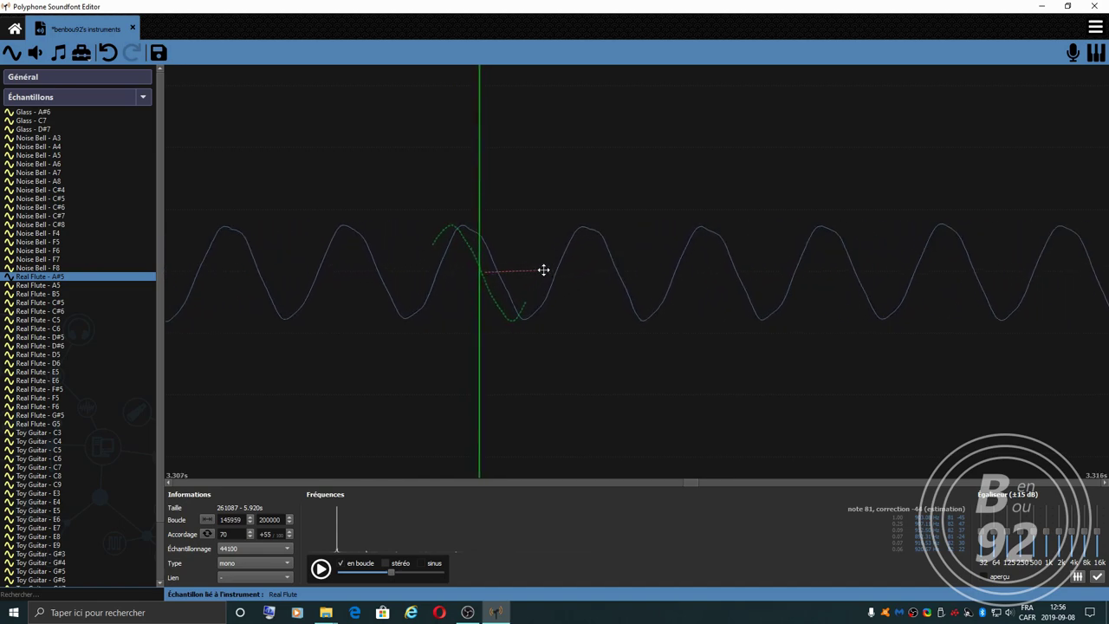
pyautogui.click(249, 515)
pyautogui.click(249, 514)
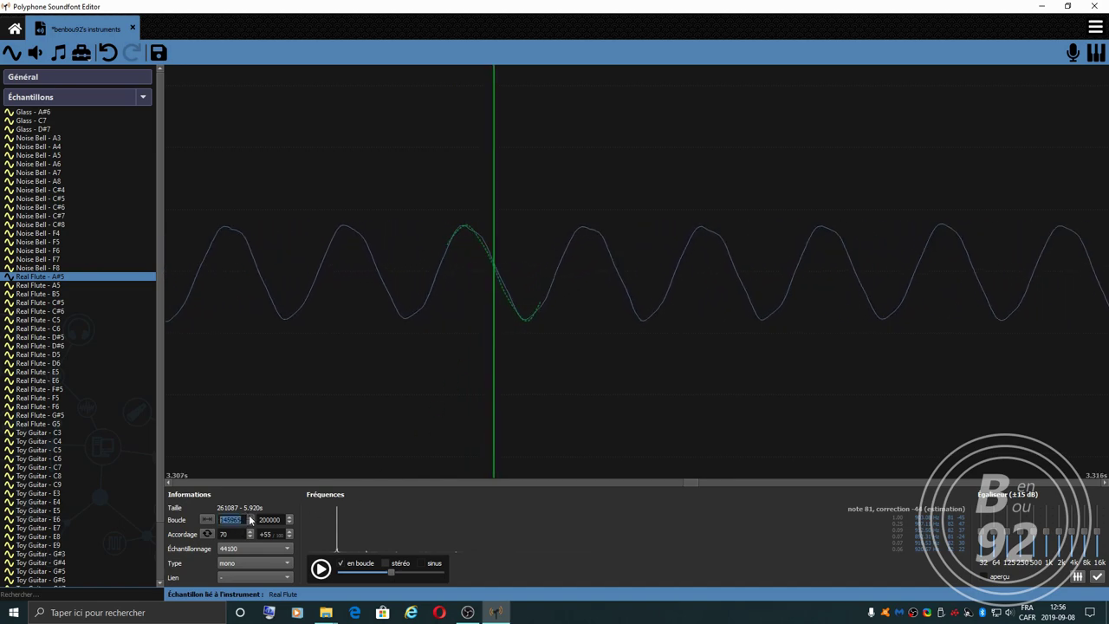
pyautogui.click(250, 516)
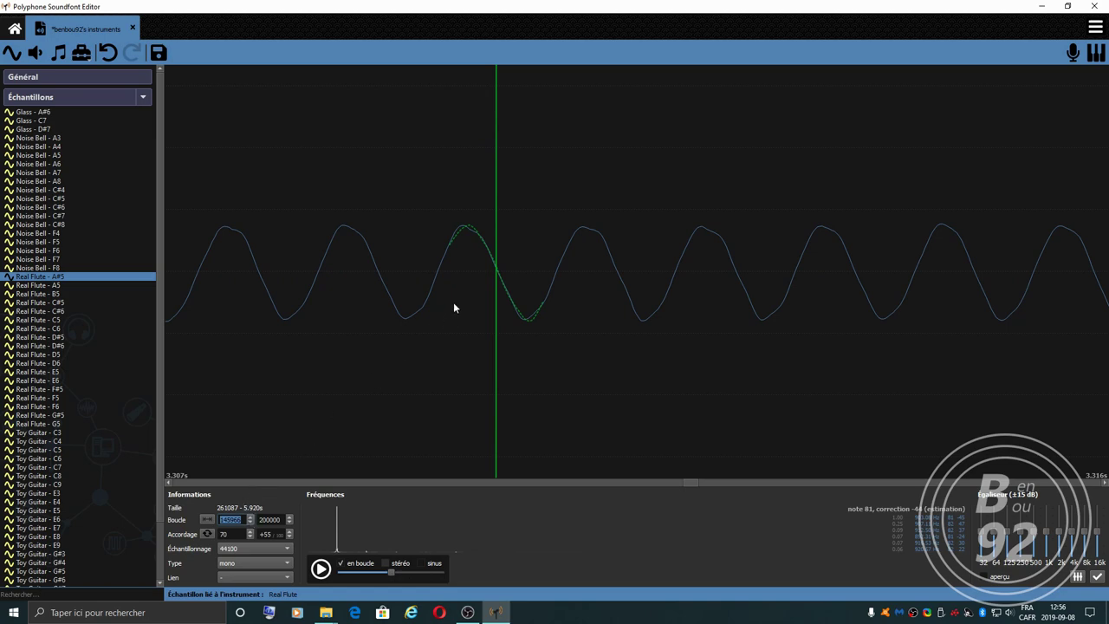
# Step: Try lowering the loop end of Real Flute - A#5 by one sample, and restore it to 200000
pyautogui.click(290, 523)
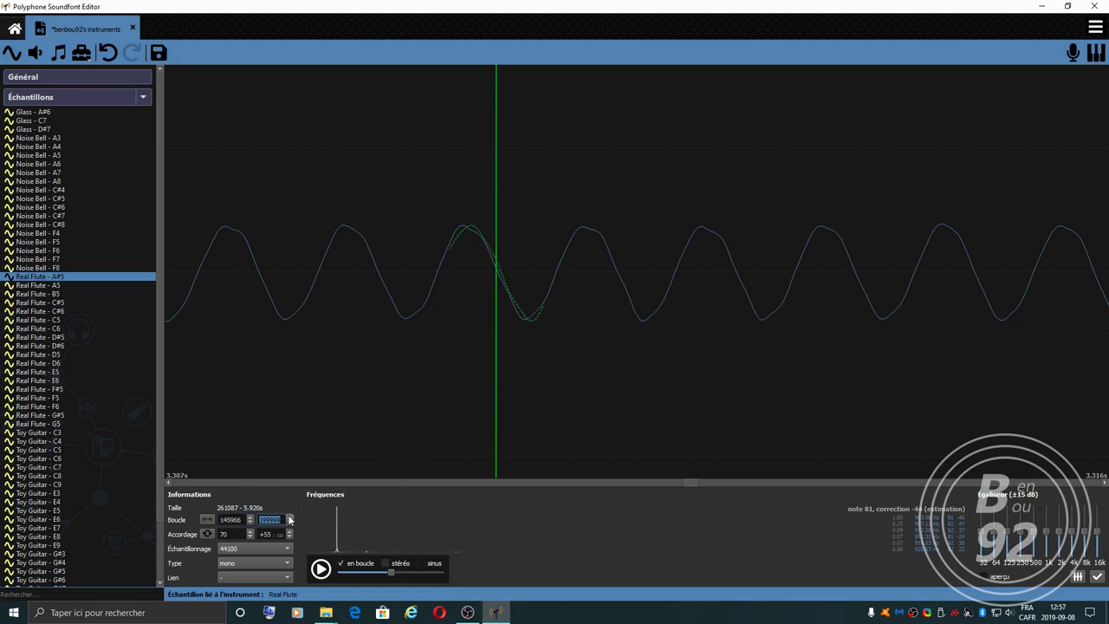
pyautogui.click(289, 516)
pyautogui.moveTo(500, 267); pyautogui.dragTo(103, 268)
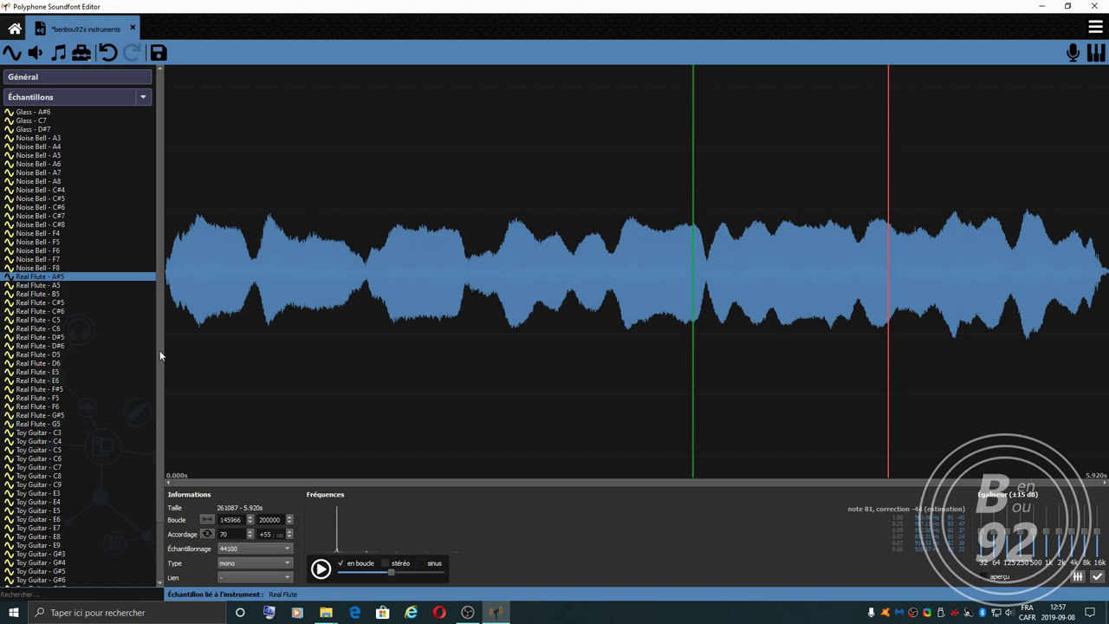
# Step: Check the root keys of Real Flute A#5, A5, B5 and C#5 on the virtual keyboard, and collapse the sample list
pyautogui.click(1097, 54)
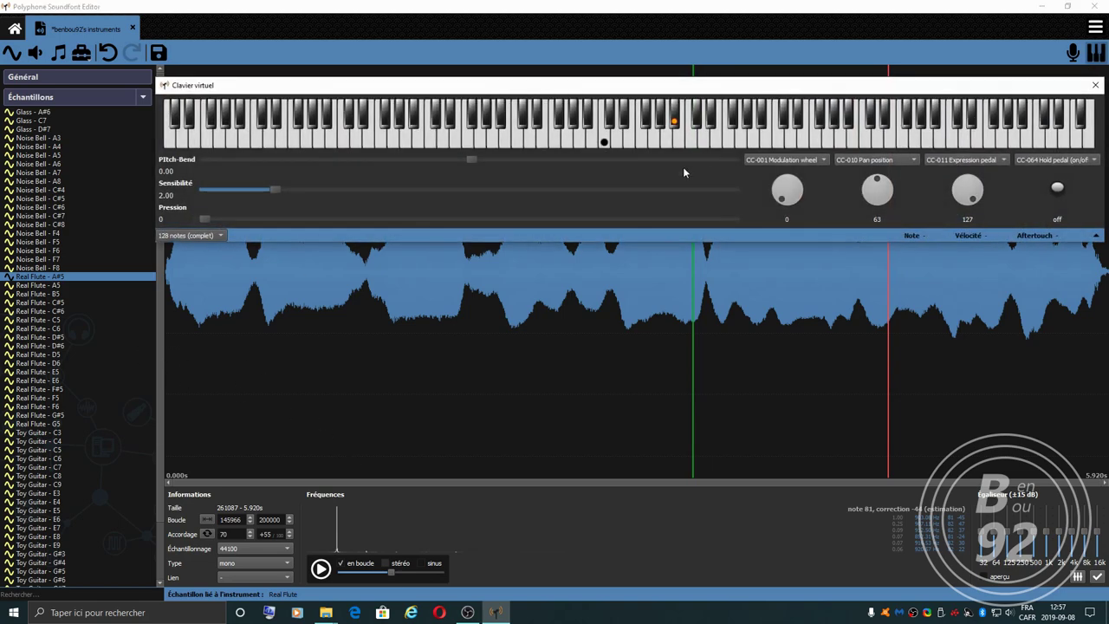
pyautogui.click(43, 287)
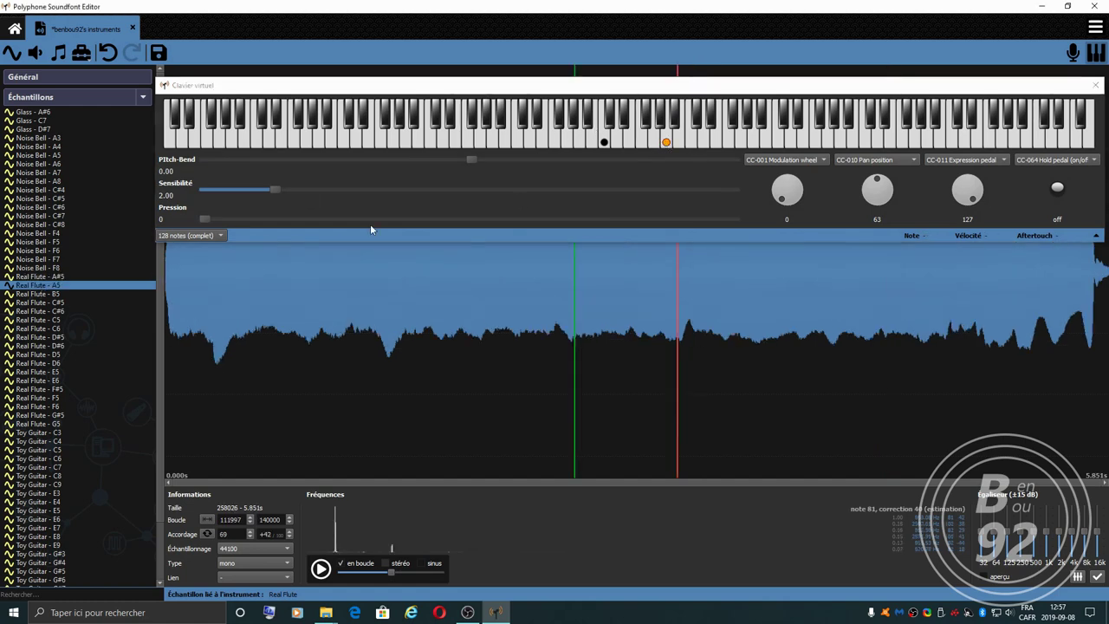
pyautogui.click(42, 295)
pyautogui.click(42, 304)
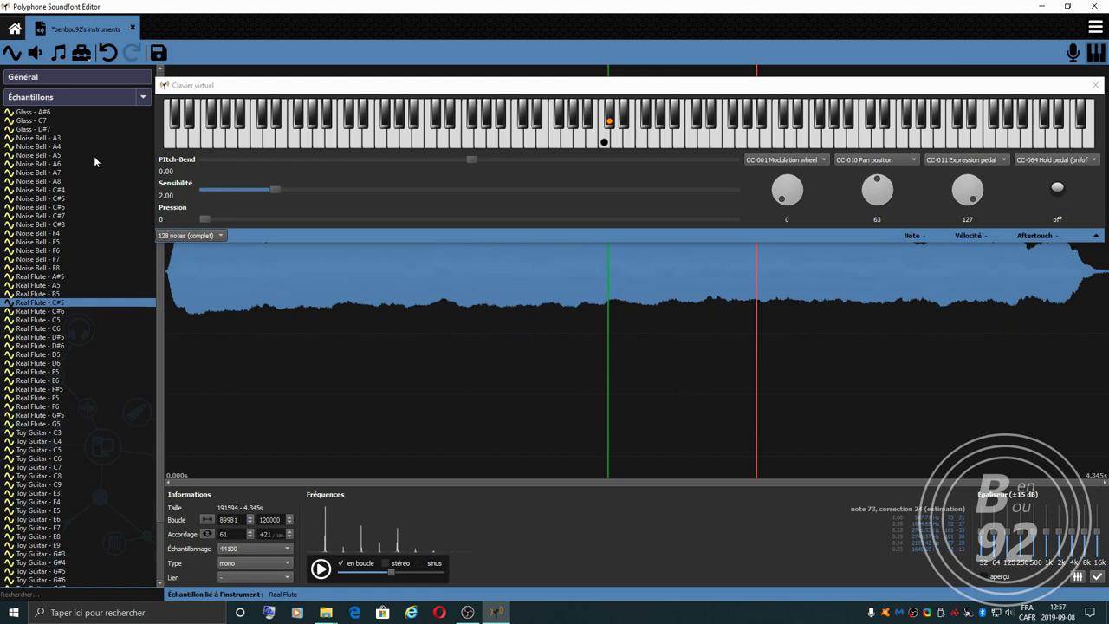
pyautogui.click(143, 98)
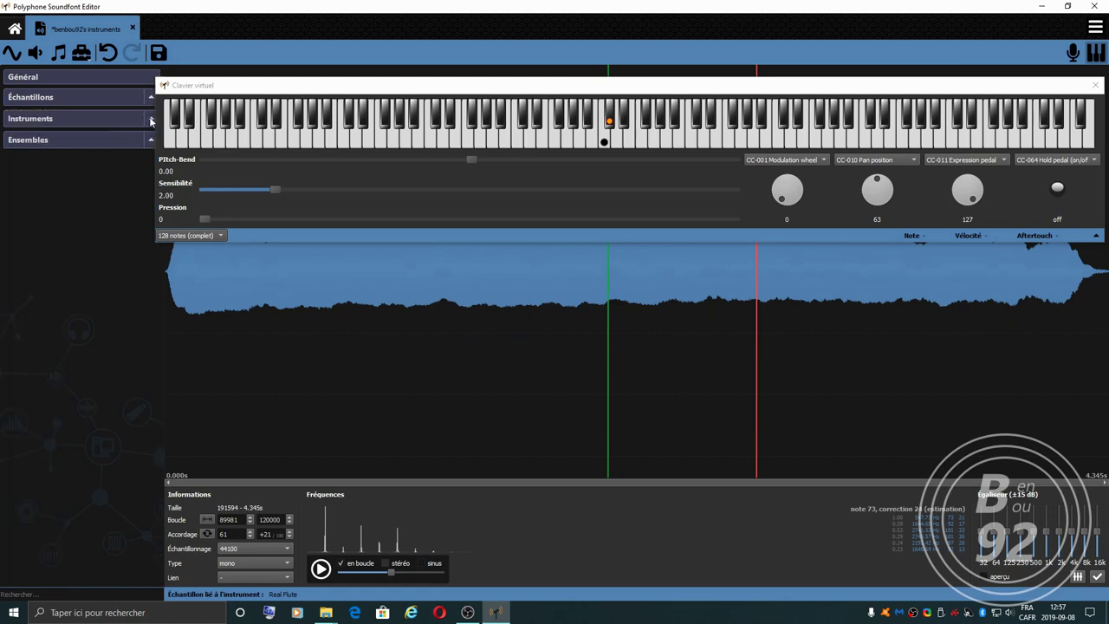
# Step: Expand the instrument list and compare the key ranges of the Glass and Real Flute instruments
pyautogui.click(151, 118)
pyautogui.click(30, 136)
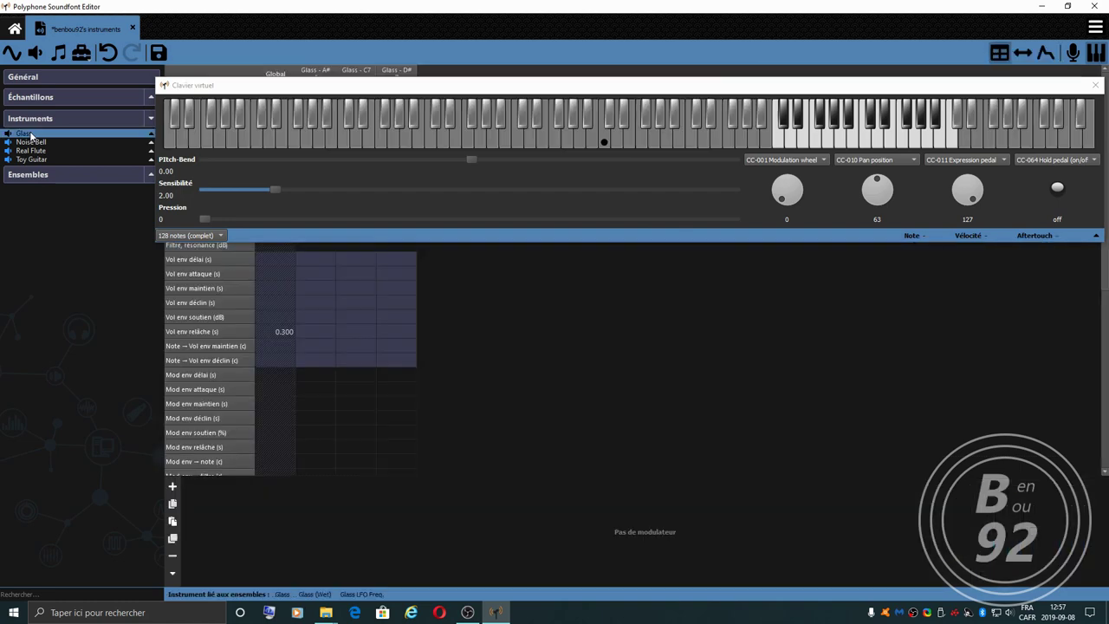
pyautogui.moveTo(708, 89); pyautogui.dragTo(688, 206)
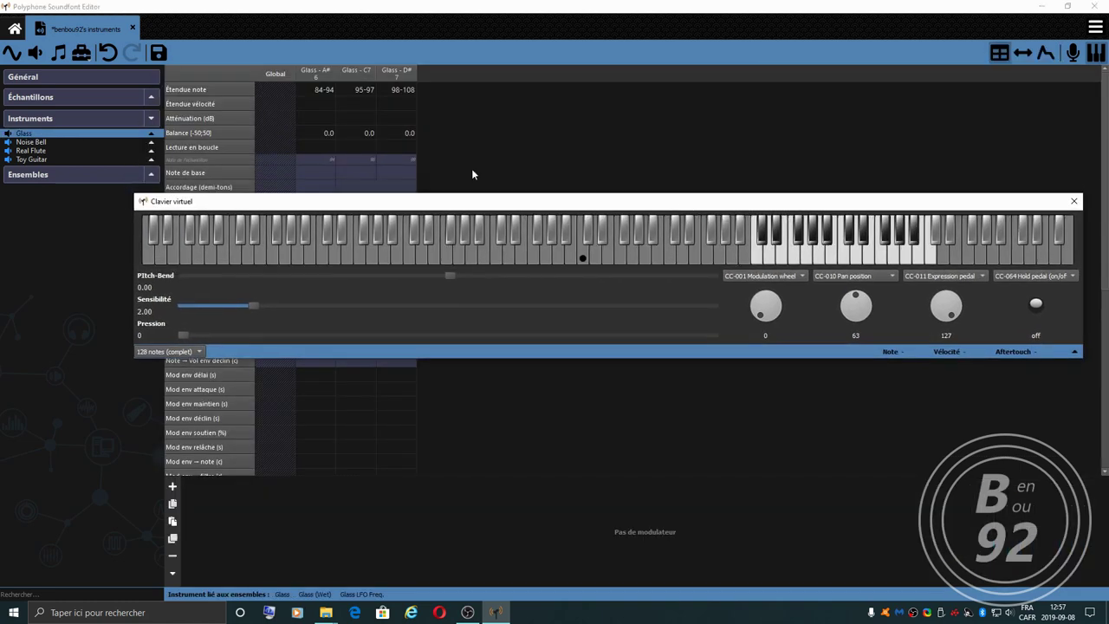
pyautogui.click(30, 151)
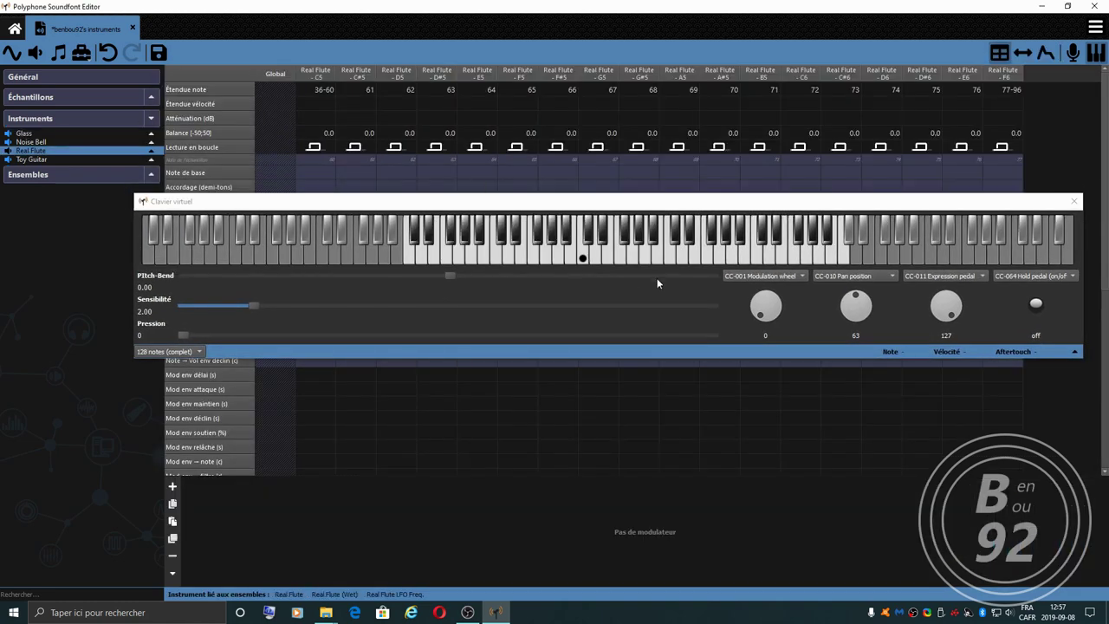
# Step: Open the Noise Bell instrument and play notes on the virtual keyboard to hear how its samples cover the key ranges
pyautogui.click(29, 143)
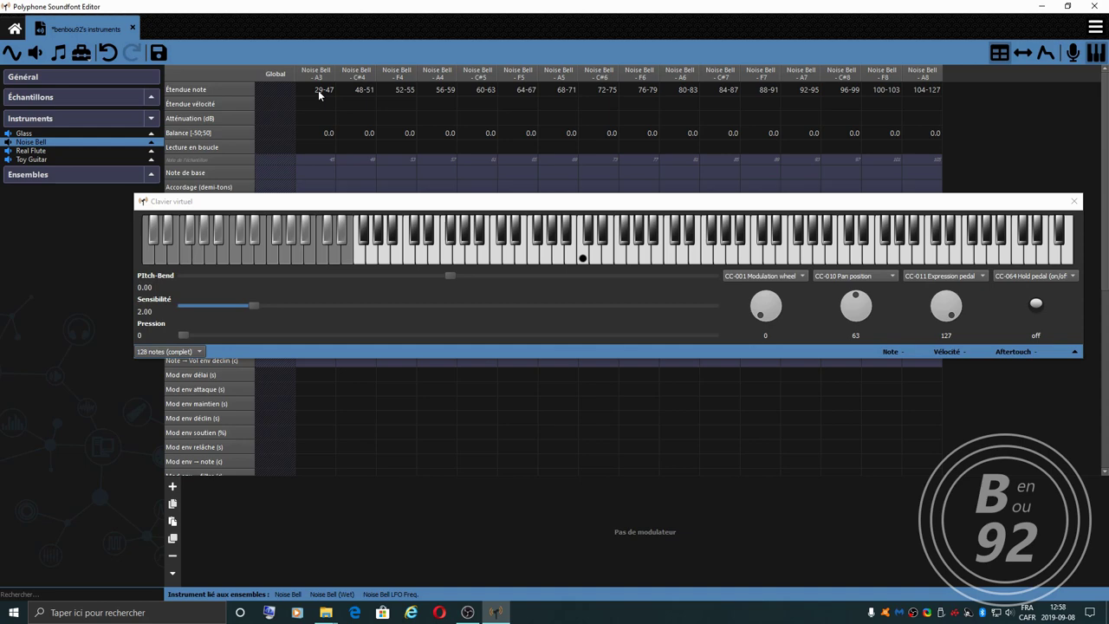
pyautogui.click(681, 257)
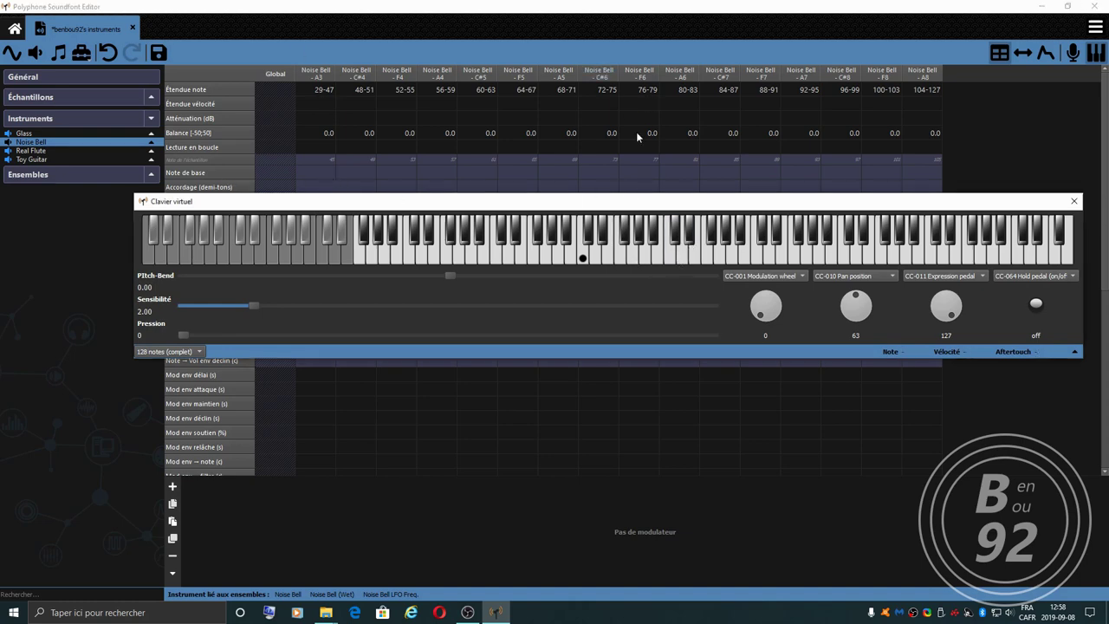
pyautogui.click(633, 262)
pyautogui.click(634, 260)
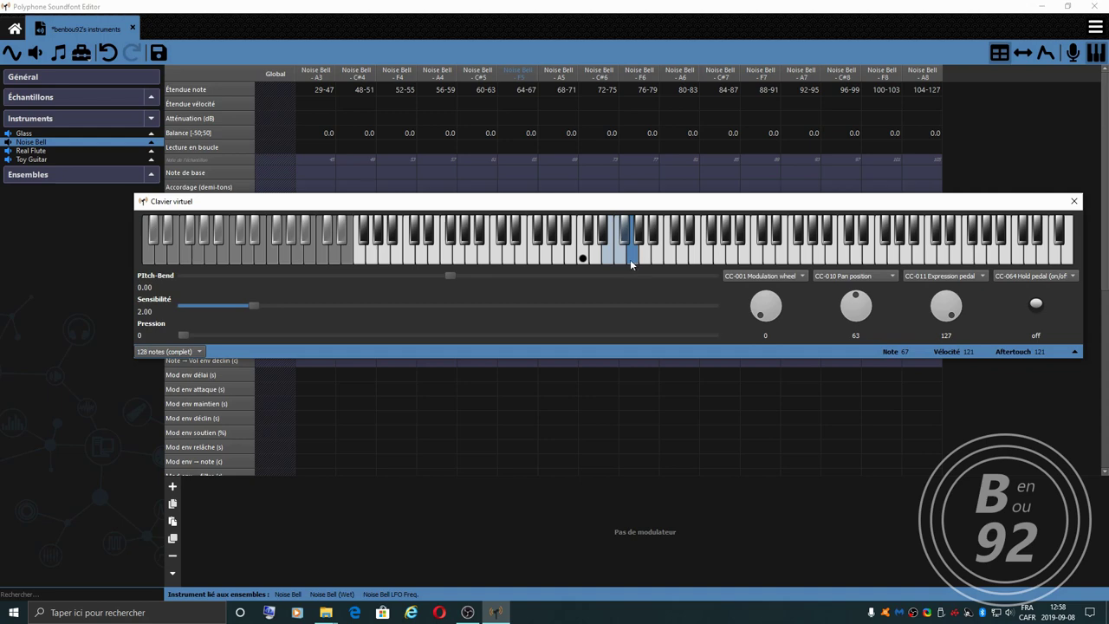
pyautogui.click(620, 248)
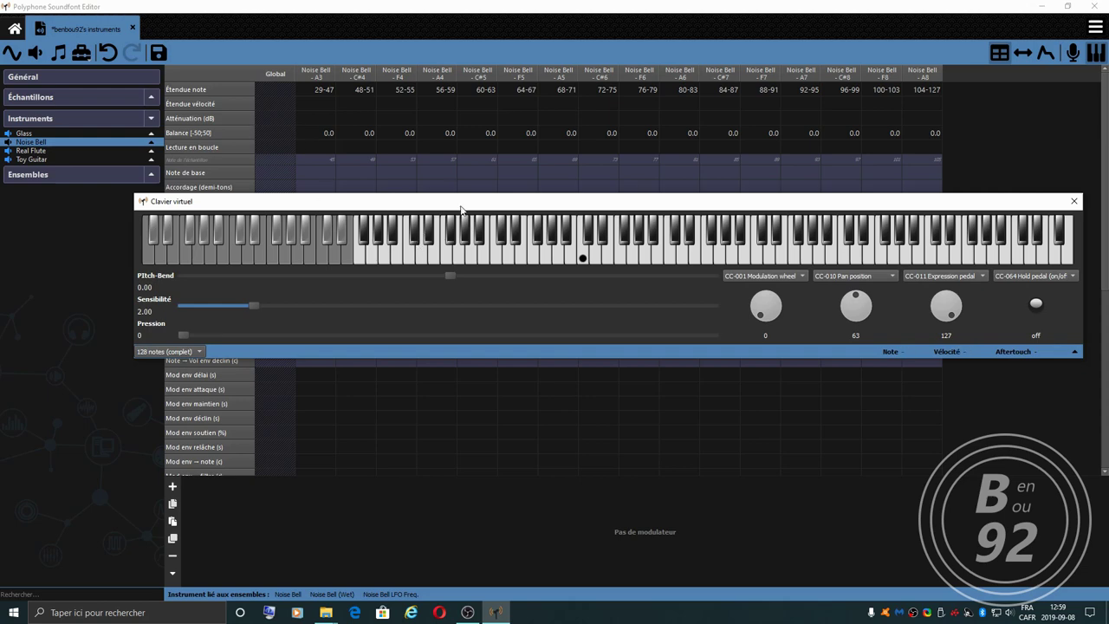
# Step: Examine the loop playback setting of Real Flute - C5 and the samples linked to the Real Flute instrument
pyautogui.moveTo(469, 208); pyautogui.dragTo(477, 224)
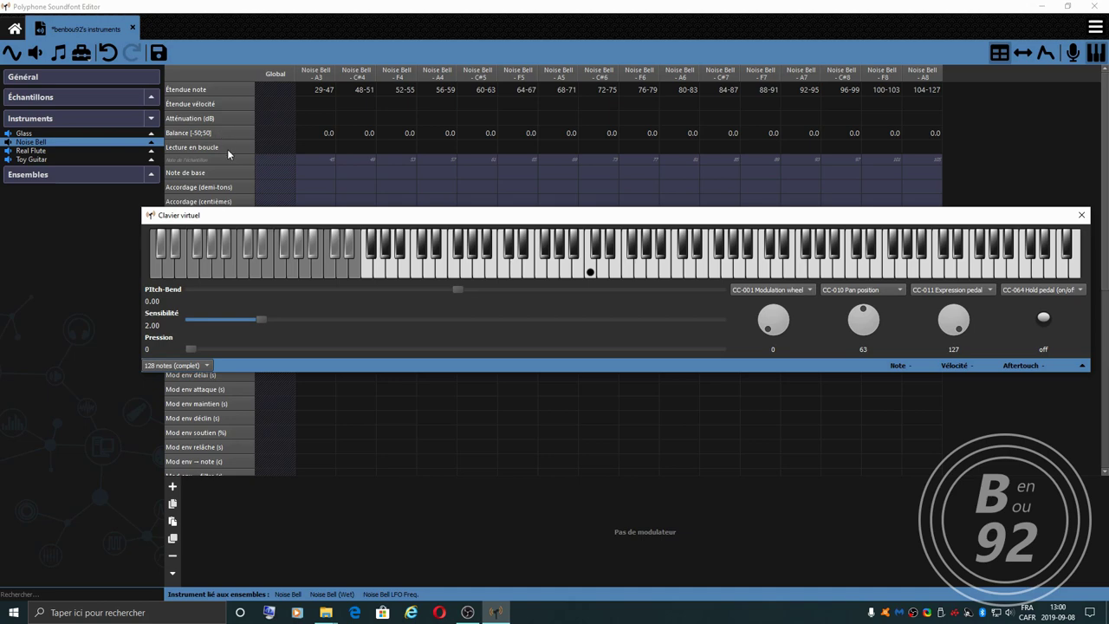
pyautogui.click(109, 150)
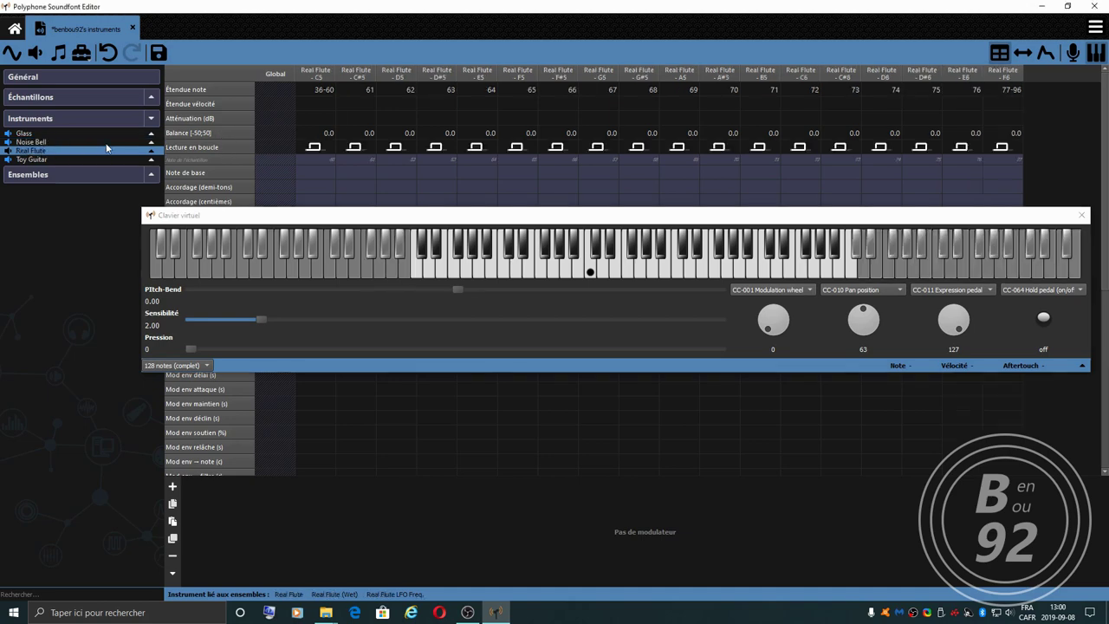
pyautogui.doubleClick(313, 151)
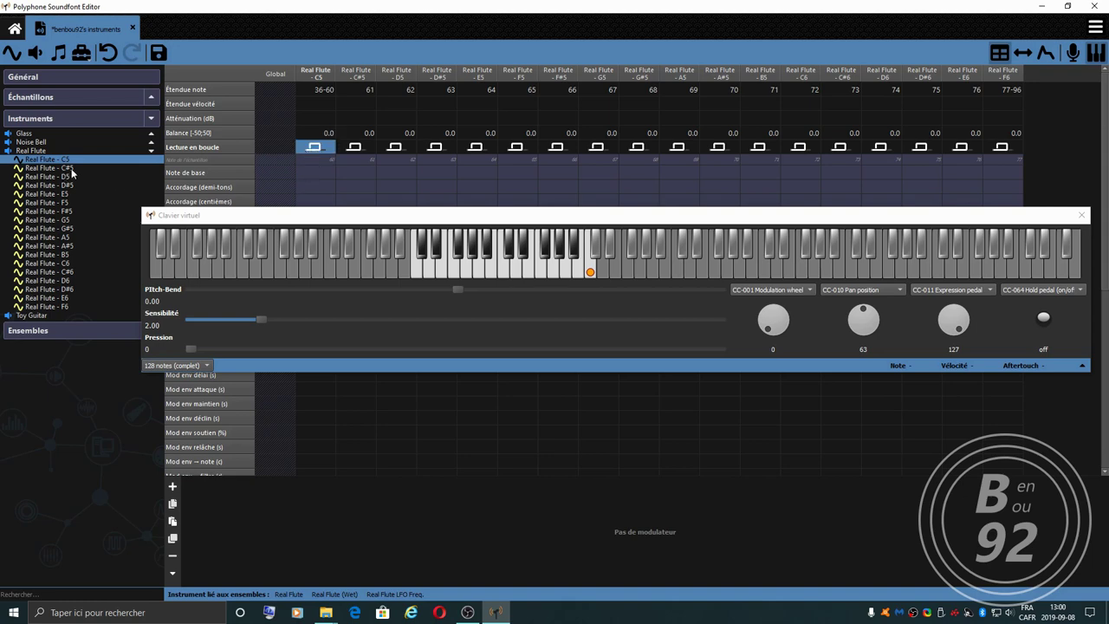
pyautogui.click(151, 154)
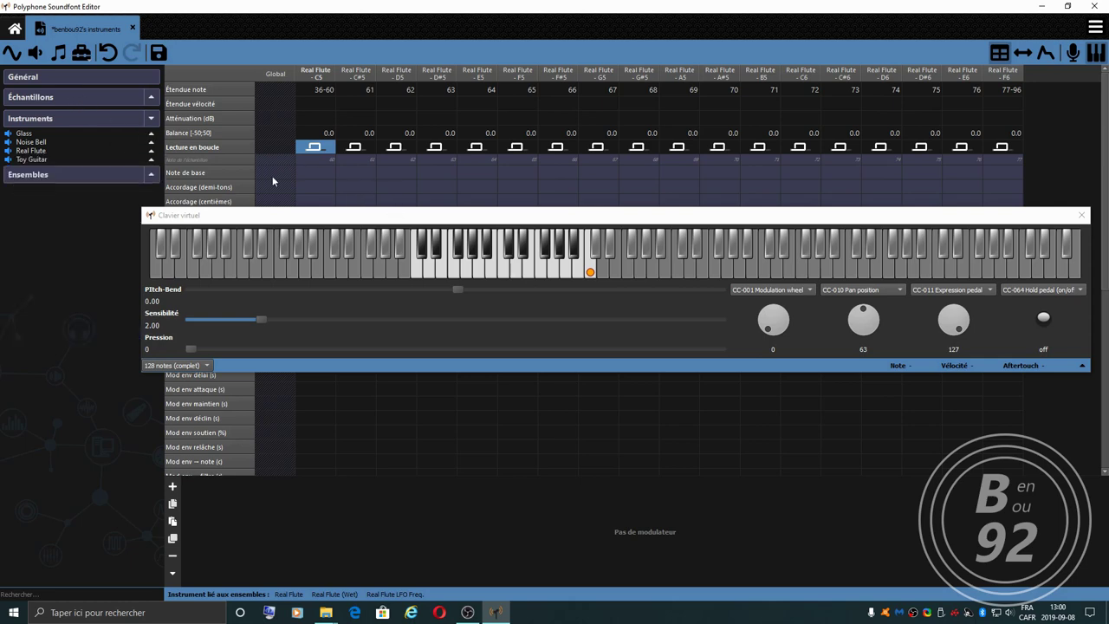
# Step: Review the full parameter table of the Real Flute instrument, from the envelopes to the loop offsets
pyautogui.moveTo(322, 222); pyautogui.dragTo(331, 321)
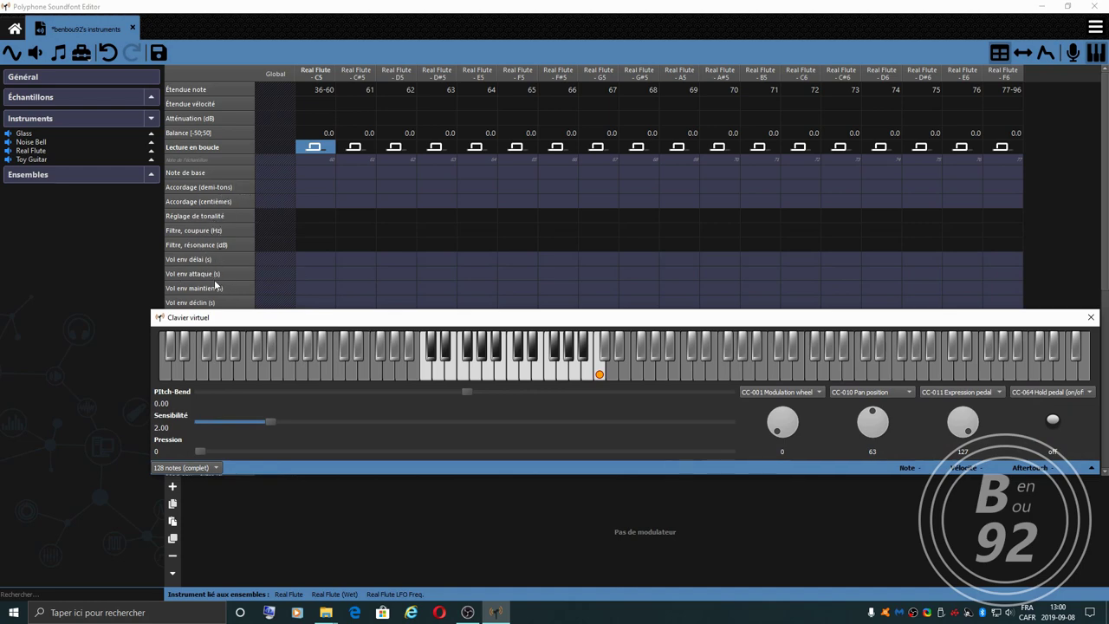
pyautogui.moveTo(252, 318); pyautogui.dragTo(246, 93)
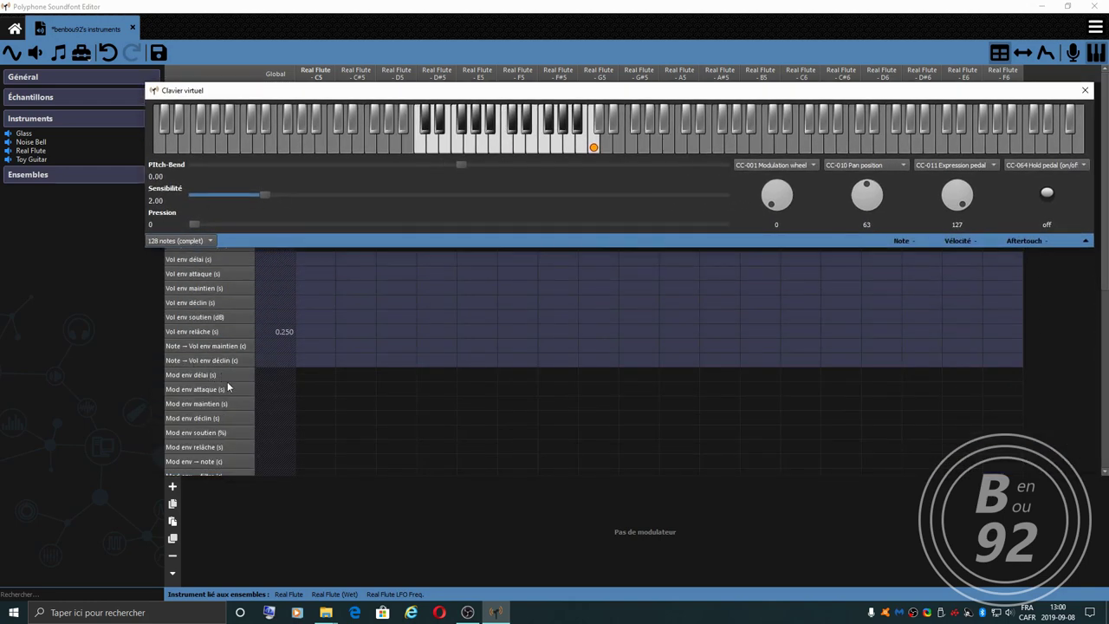
pyautogui.scroll(-7, 223, 369)
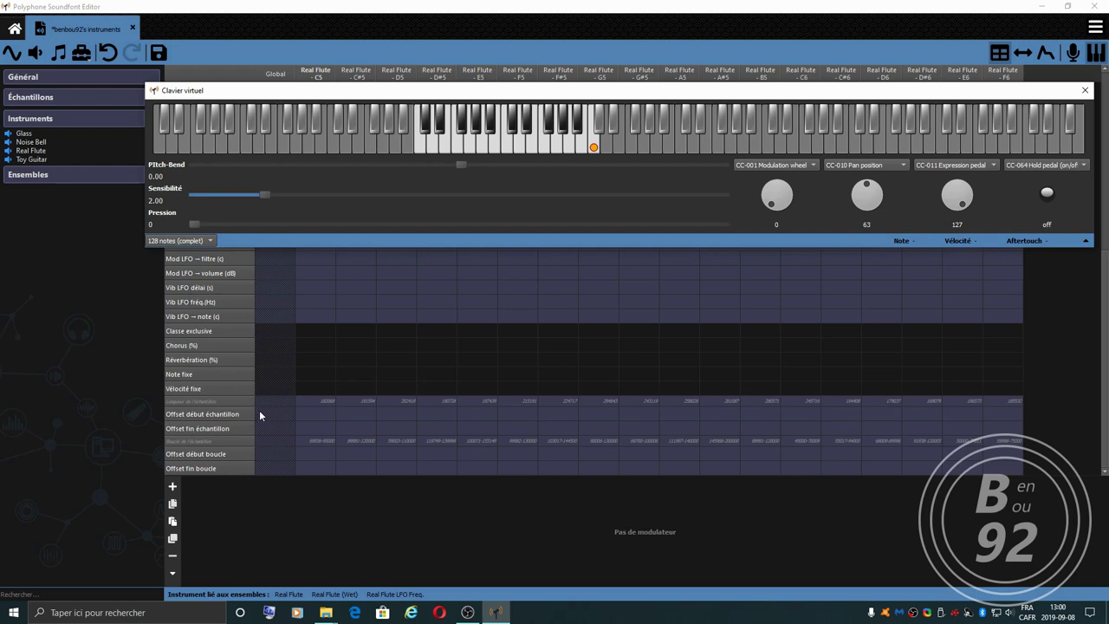
pyautogui.scroll(8, 248, 389)
pyautogui.moveTo(329, 90); pyautogui.dragTo(319, 267)
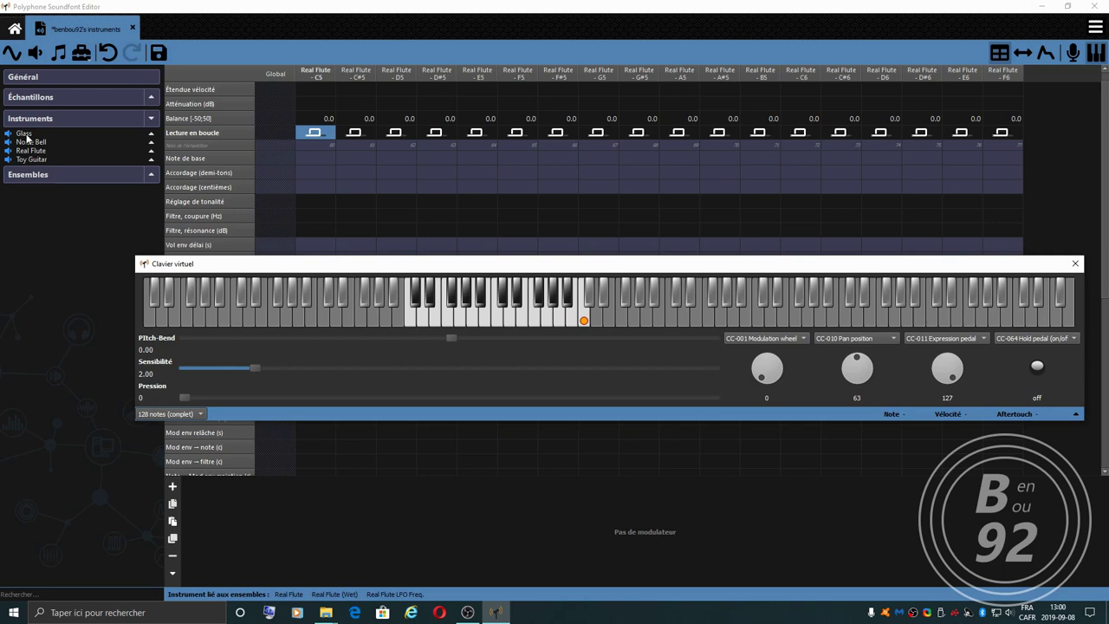
# Step: Show the new-instrument prompt and the instrument list for linking sample Glass - A#6, leaving the soundfont as it is
pyautogui.click(36, 53)
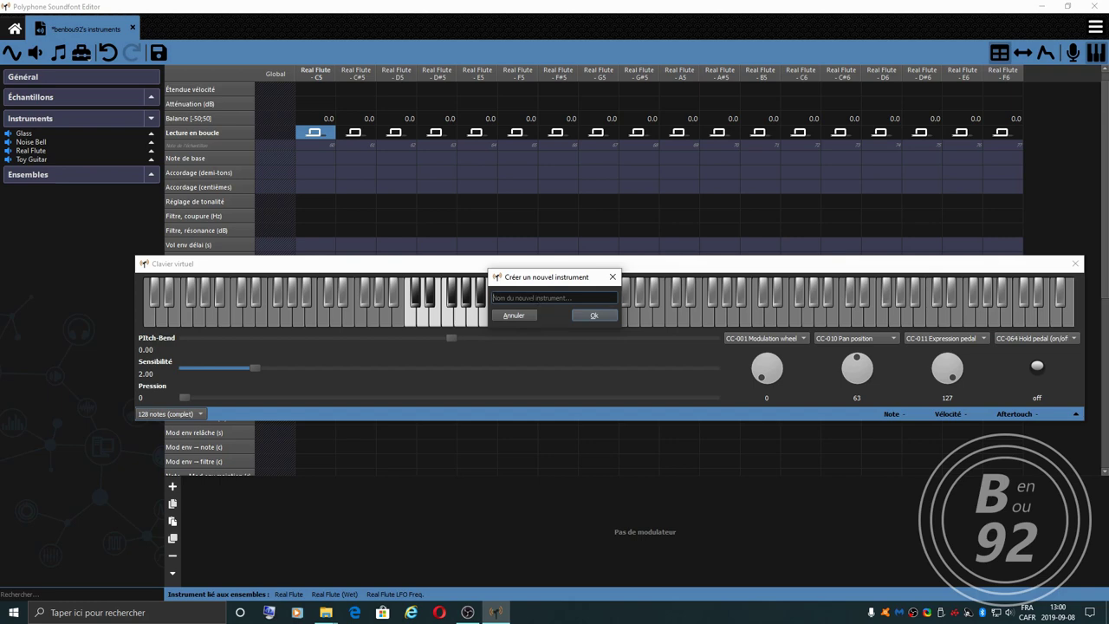
pyautogui.click(612, 277)
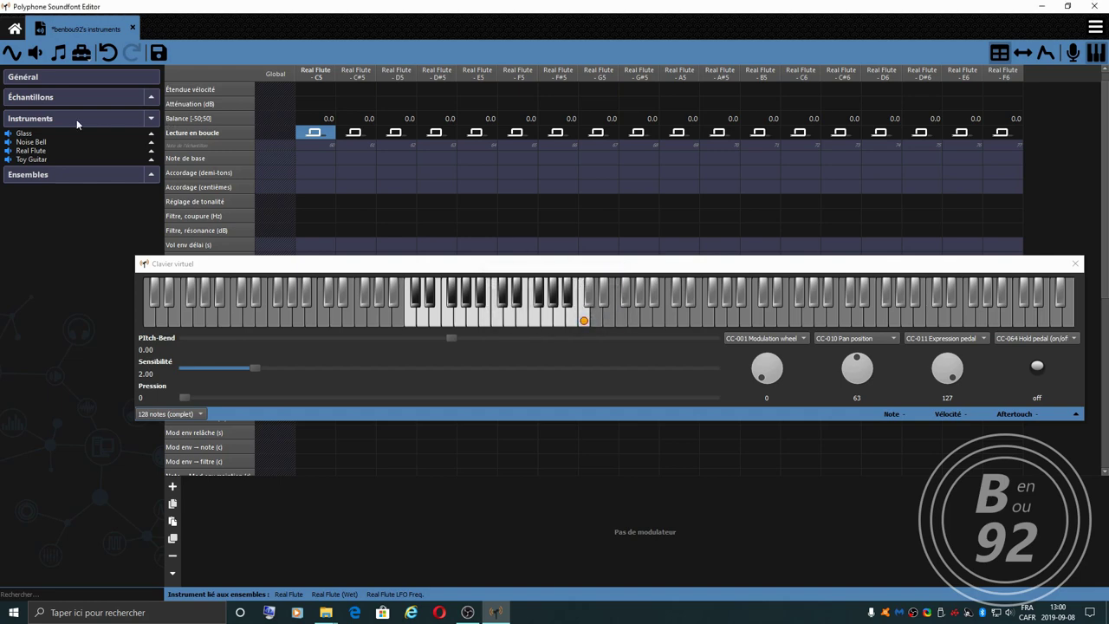
pyautogui.click(152, 99)
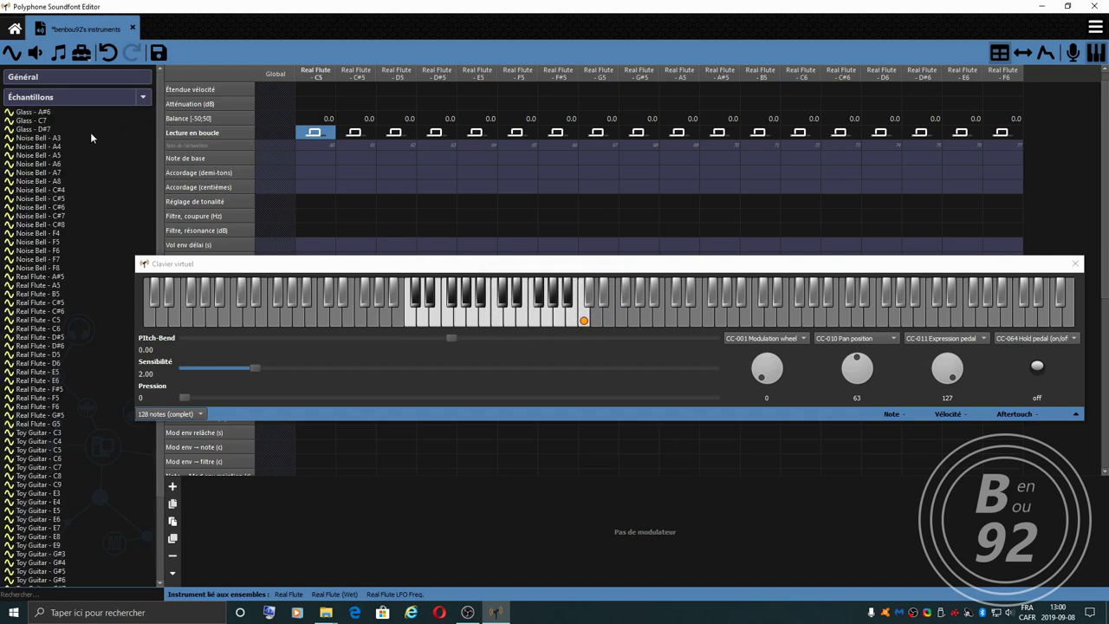
pyautogui.click(27, 113)
pyautogui.rightClick(38, 113)
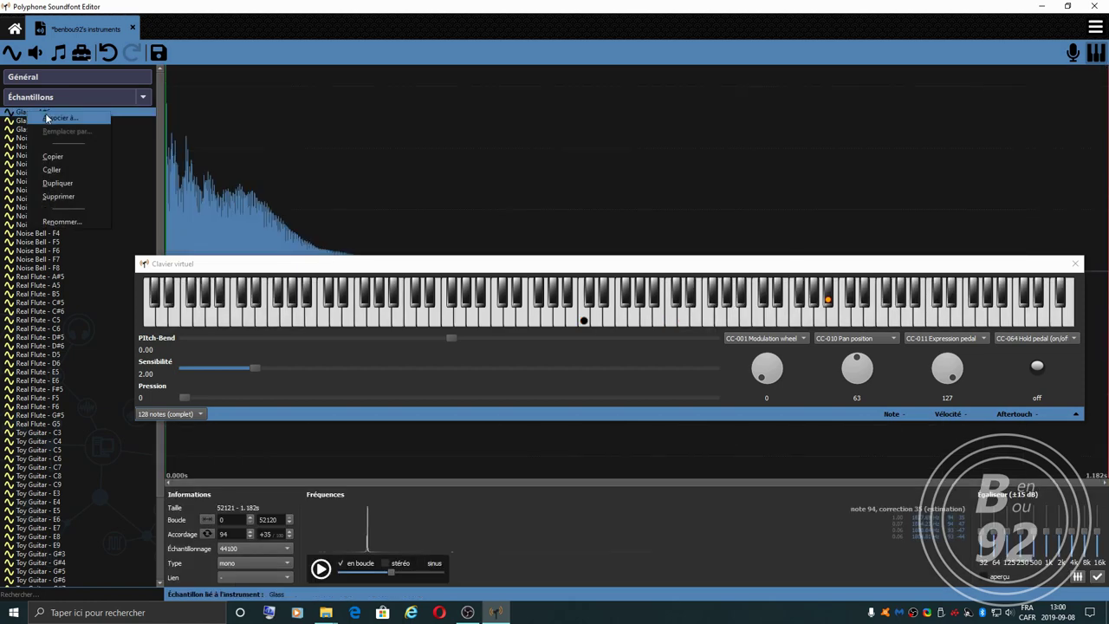
pyautogui.click(46, 120)
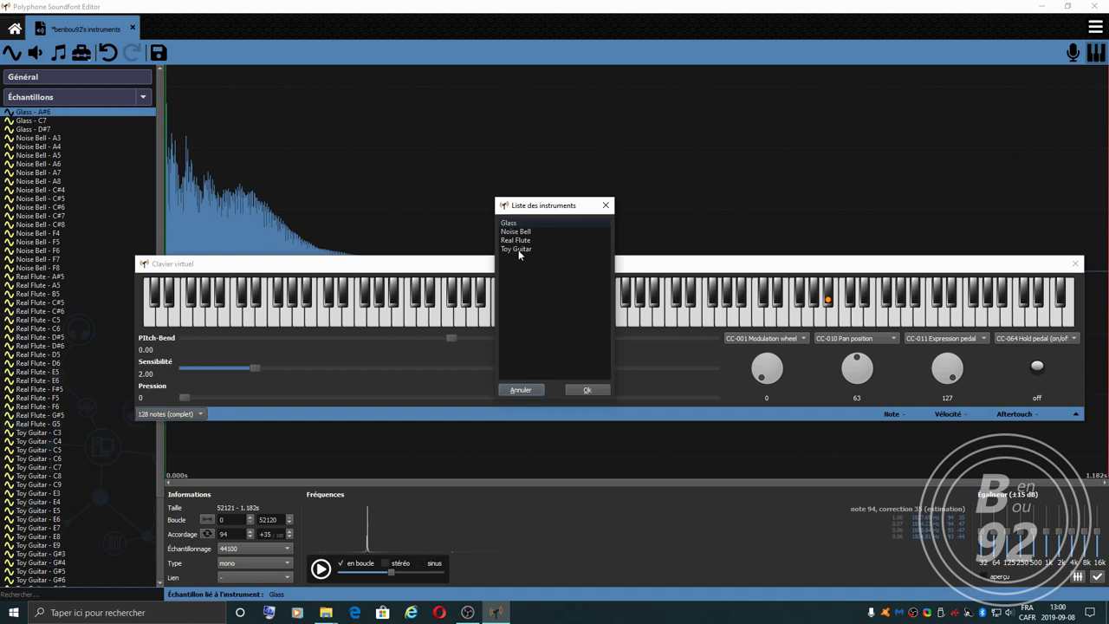
pyautogui.click(584, 389)
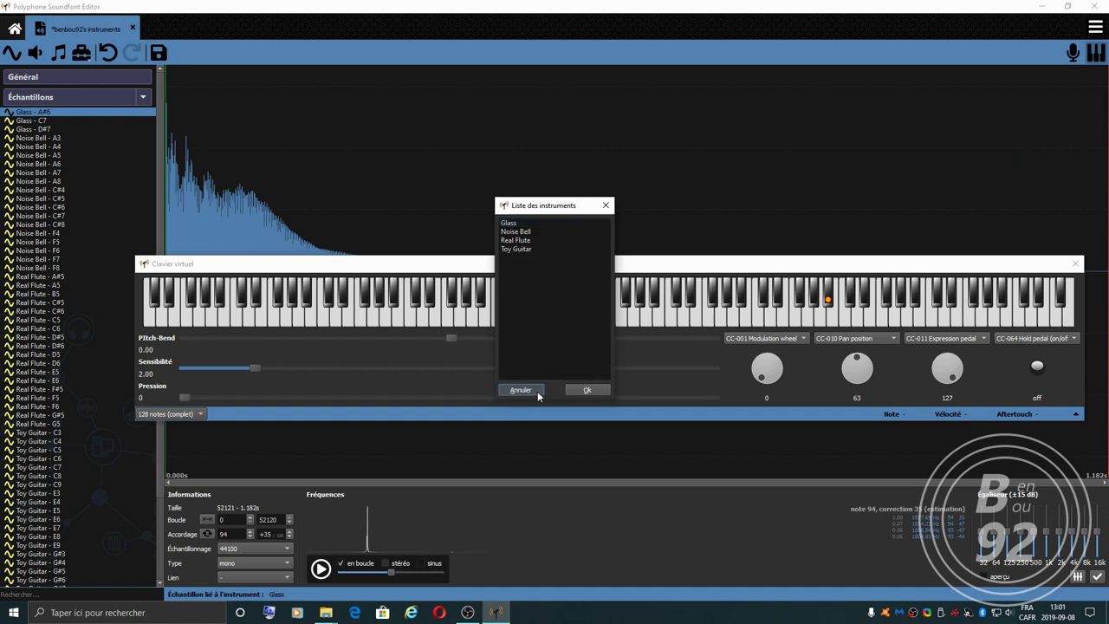
pyautogui.click(147, 99)
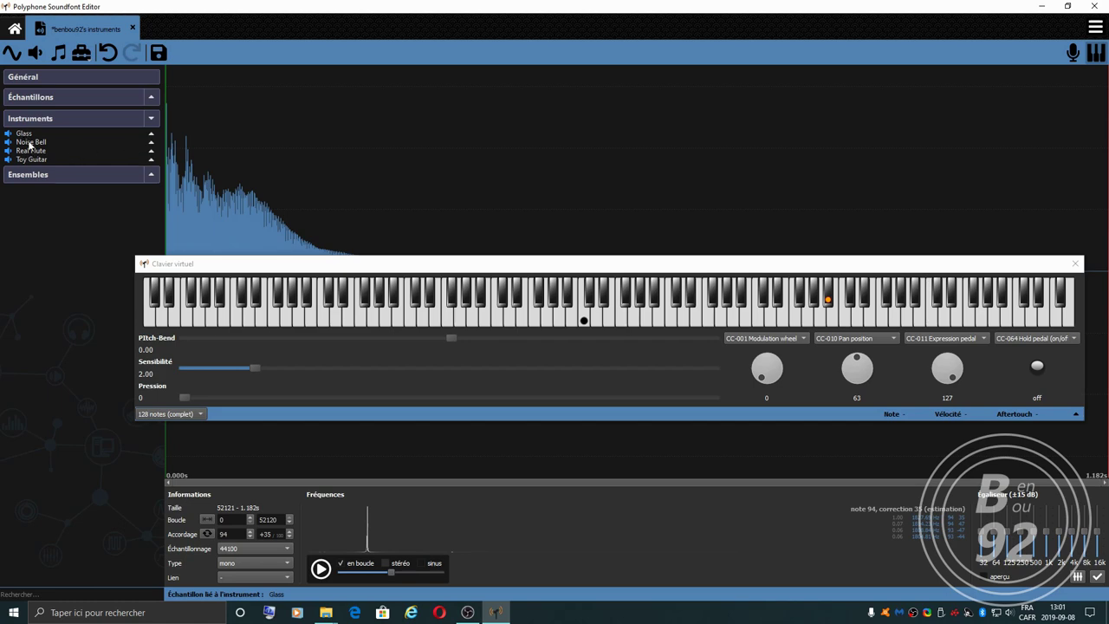
# Step: Expand the presets and compare 000:000 Toy Guitar with 000:001 Toy Guitar (Wet) by viewing their settings and playing notes
pyautogui.click(152, 177)
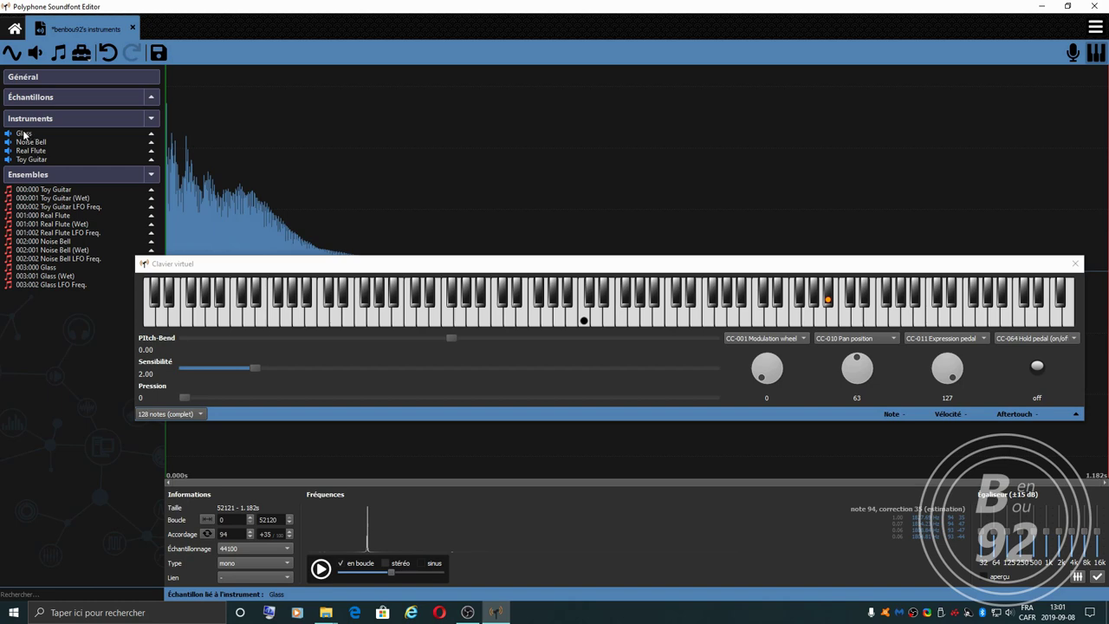
pyautogui.click(57, 191)
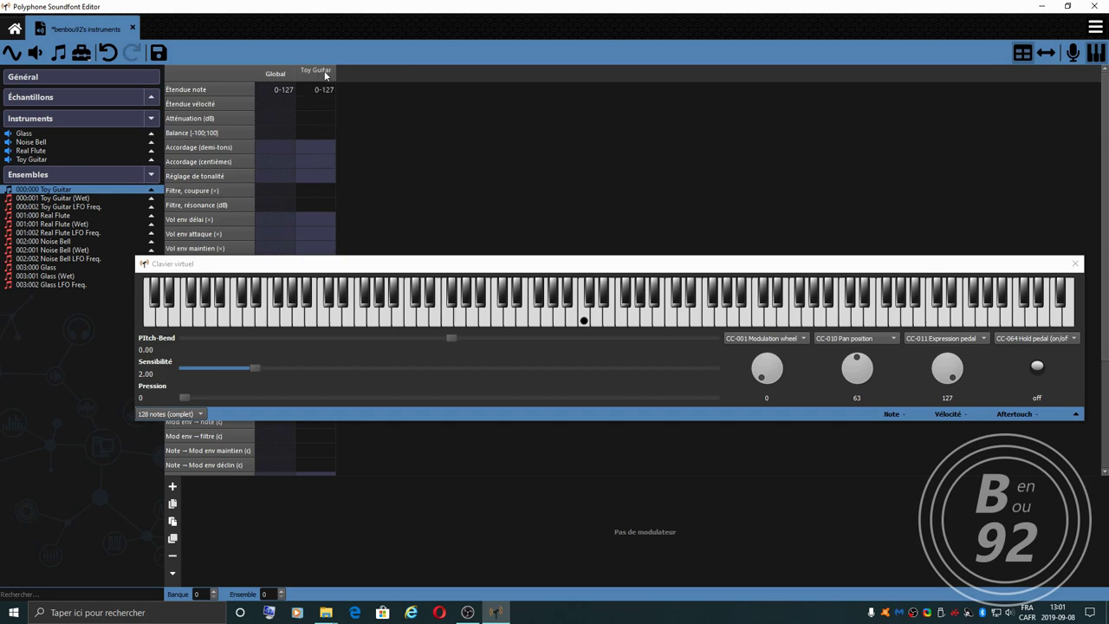
pyautogui.click(64, 200)
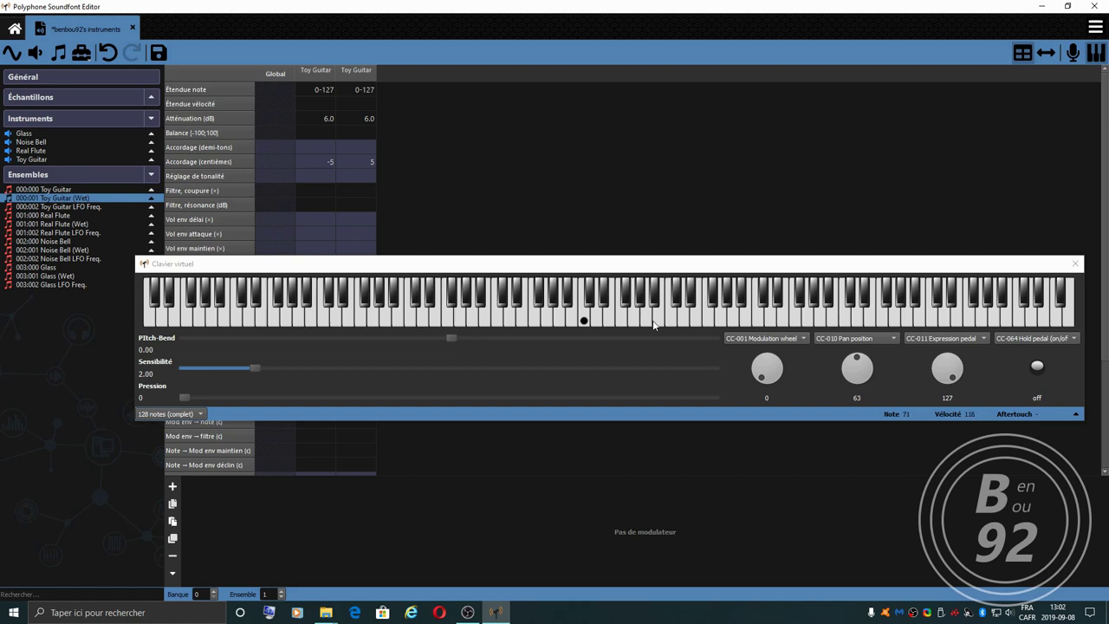
pyautogui.moveTo(649, 322); pyautogui.dragTo(496, 320)
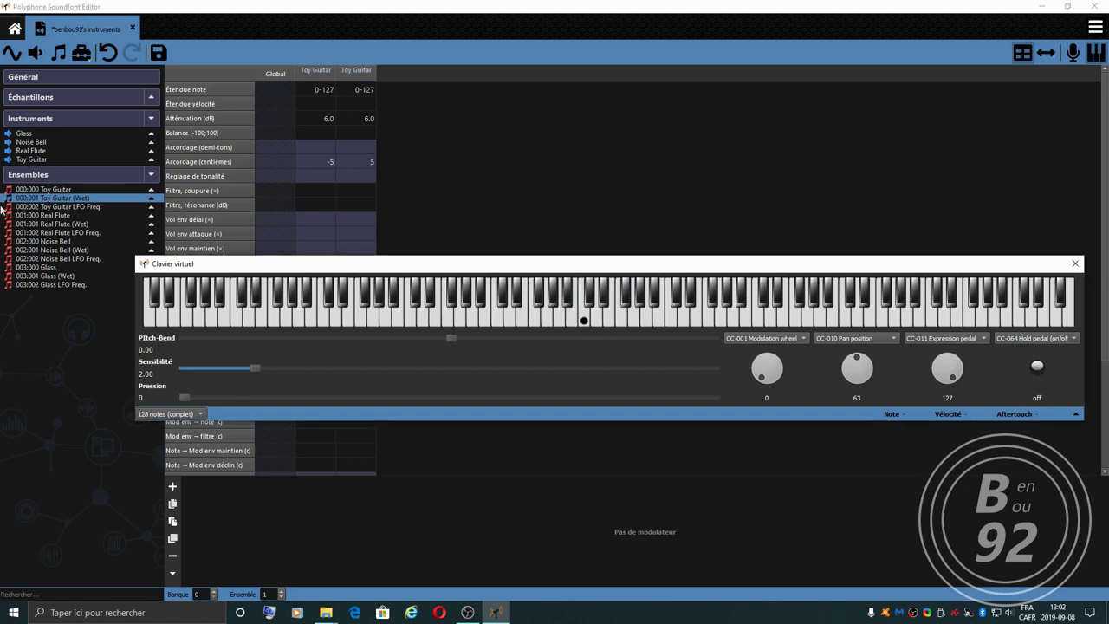
pyautogui.click(52, 190)
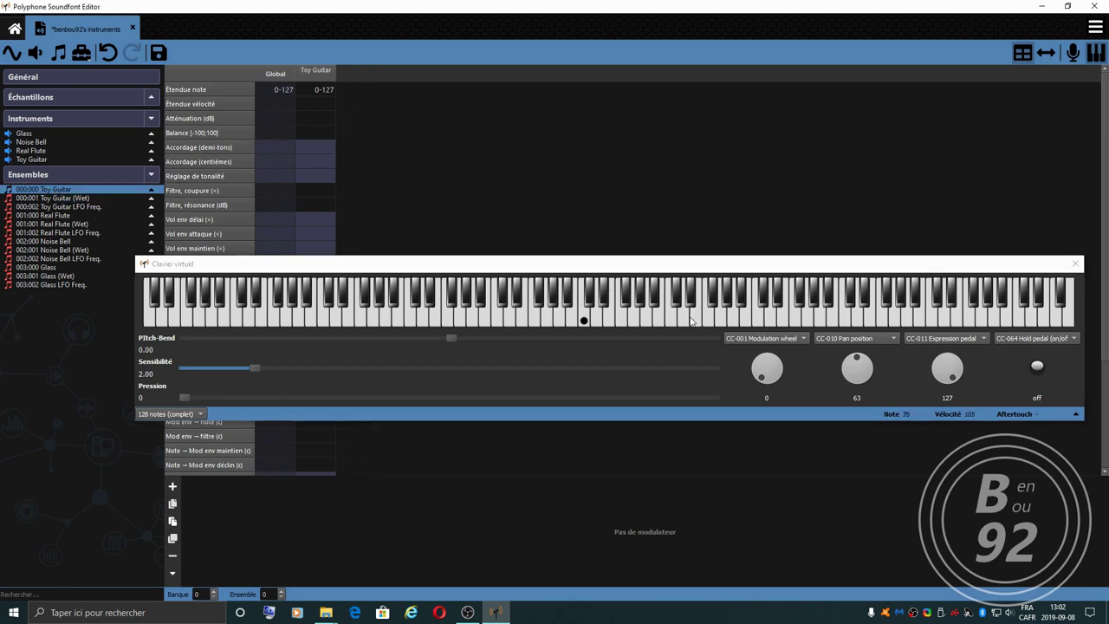
pyautogui.moveTo(692, 321); pyautogui.dragTo(582, 321)
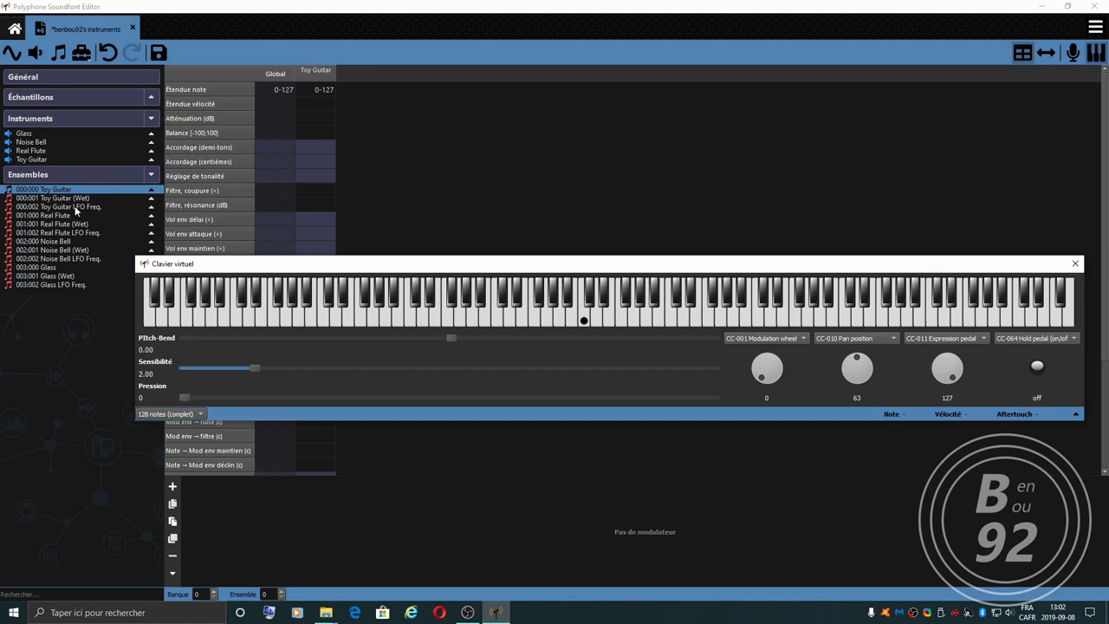
# Step: Check the vibrato LFO, chorus and reverb settings of preset 000:002 Toy Guitar LFO Freq. and play runs of notes with it
pyautogui.click(74, 205)
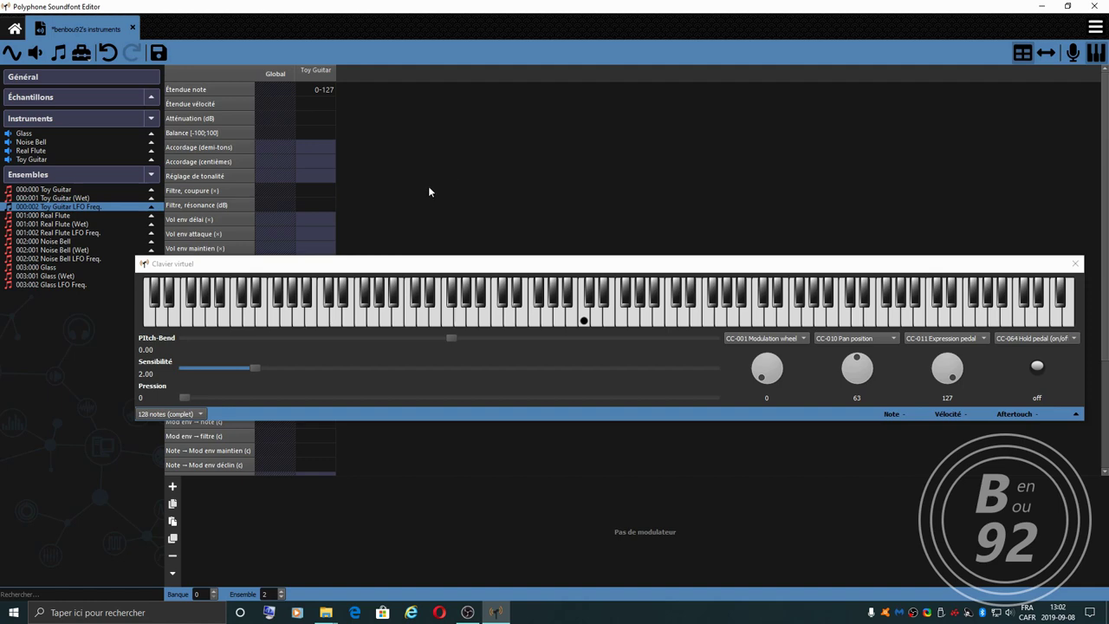
pyautogui.scroll(-3, 428, 186)
pyautogui.click(482, 264)
pyautogui.moveTo(482, 263); pyautogui.dragTo(491, 170)
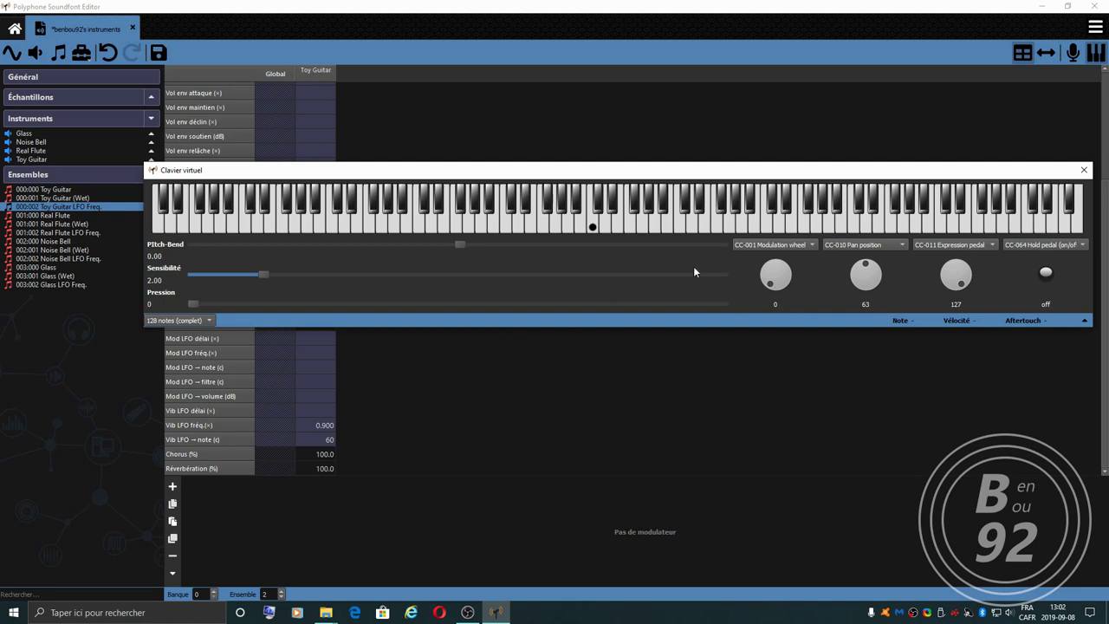
pyautogui.click(680, 228)
pyautogui.click(676, 227)
pyautogui.moveTo(635, 228); pyautogui.dragTo(499, 232)
pyautogui.moveTo(557, 228); pyautogui.dragTo(607, 233)
pyautogui.moveTo(612, 228); pyautogui.dragTo(501, 229)
pyautogui.moveTo(555, 170); pyautogui.dragTo(557, 191)
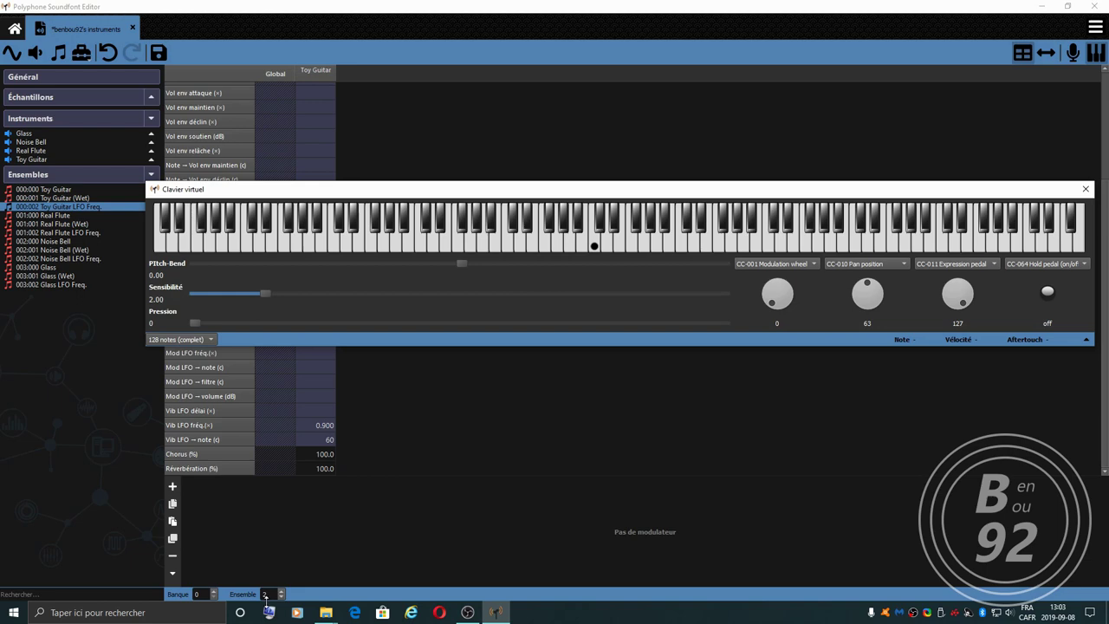
# Step: Open preset 003:002 Glass LFO Freq., try its preset number stepper, and play a note within its key range
pyautogui.click(43, 286)
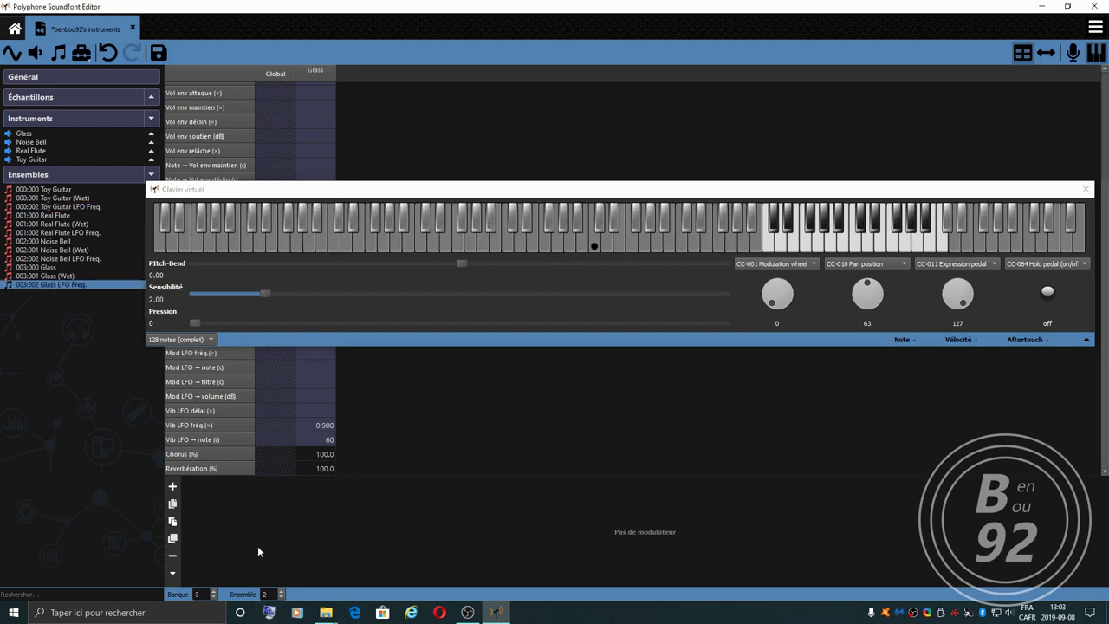
pyautogui.click(282, 592)
pyautogui.click(281, 597)
pyautogui.click(281, 597)
pyautogui.click(842, 248)
# Step: Minimize the soundfont editor, launch LMMS from the desktop, and show its Mes échantillons browser
pyautogui.click(1042, 7)
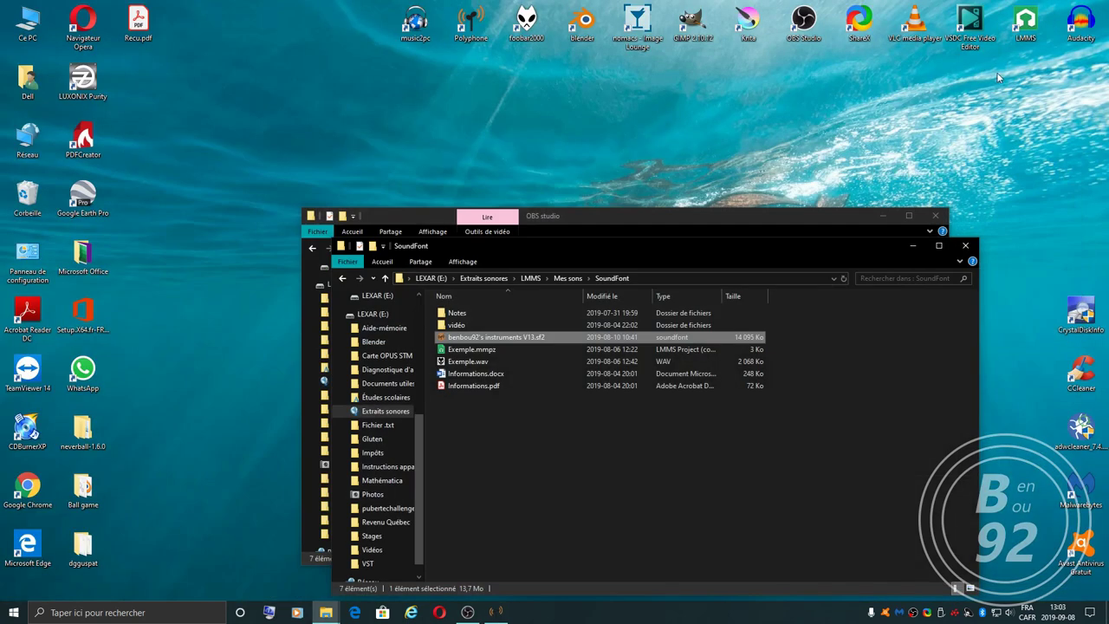
pyautogui.click(1025, 26)
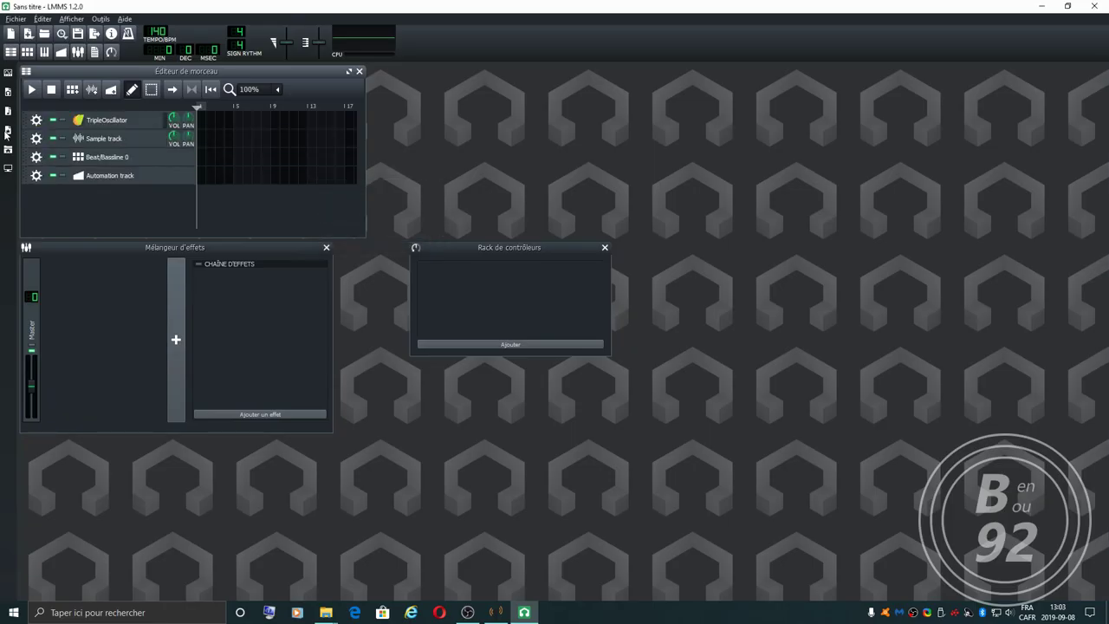
pyautogui.click(9, 111)
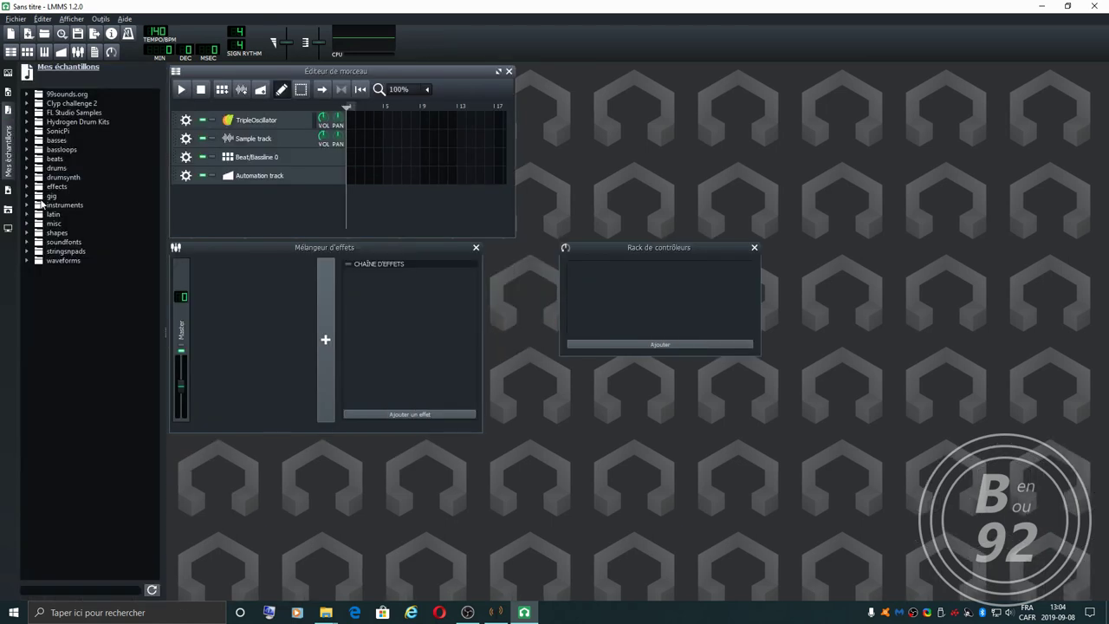
# Step: Add the V13 instruments soundfont from the soundfonts/De moi folder as a new song track and open its instrument window
pyautogui.click(27, 243)
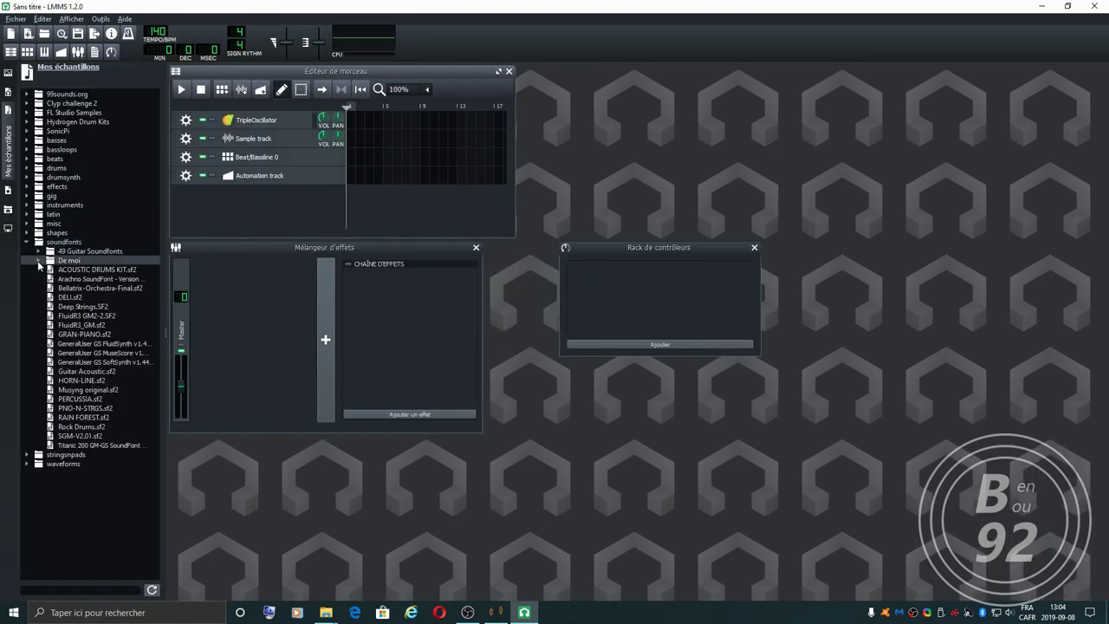
pyautogui.click(38, 261)
pyautogui.moveTo(85, 270); pyautogui.dragTo(263, 201)
pyautogui.click(262, 201)
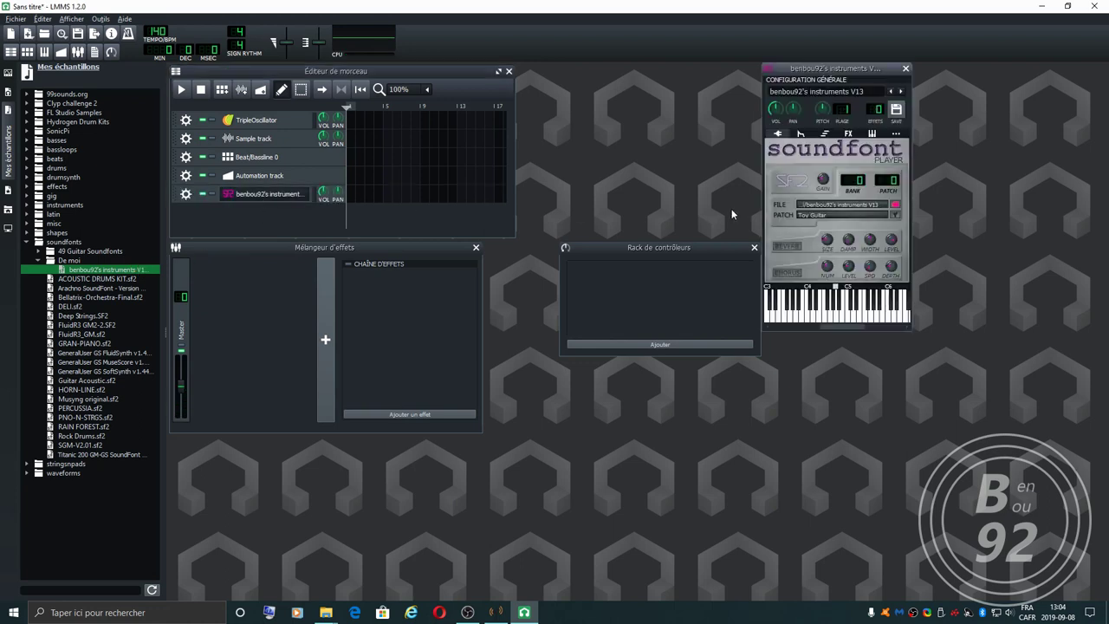
# Step: Browse the soundfont's banks in the patch list and load patch 0 Glass from bank 3
pyautogui.click(896, 217)
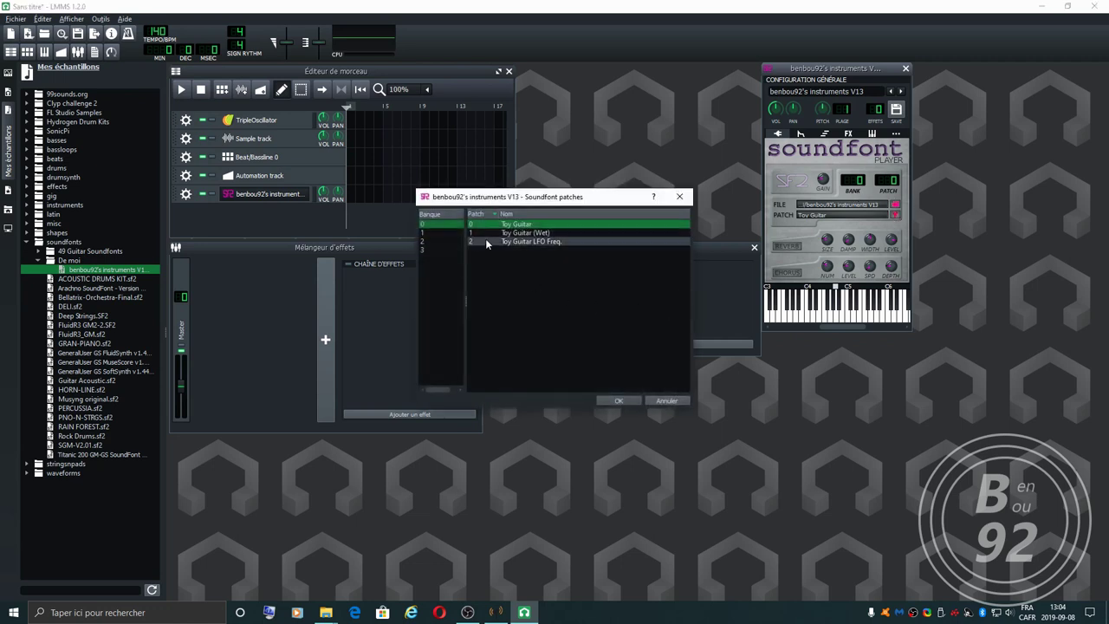
pyautogui.click(428, 233)
pyautogui.click(430, 241)
pyautogui.click(432, 250)
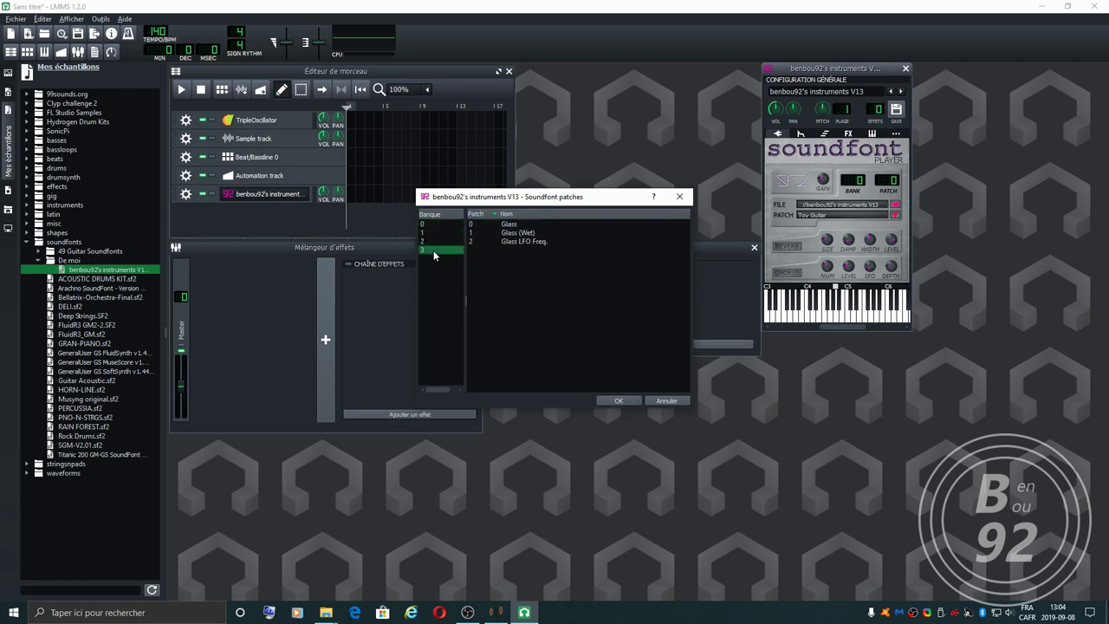
pyautogui.click(524, 224)
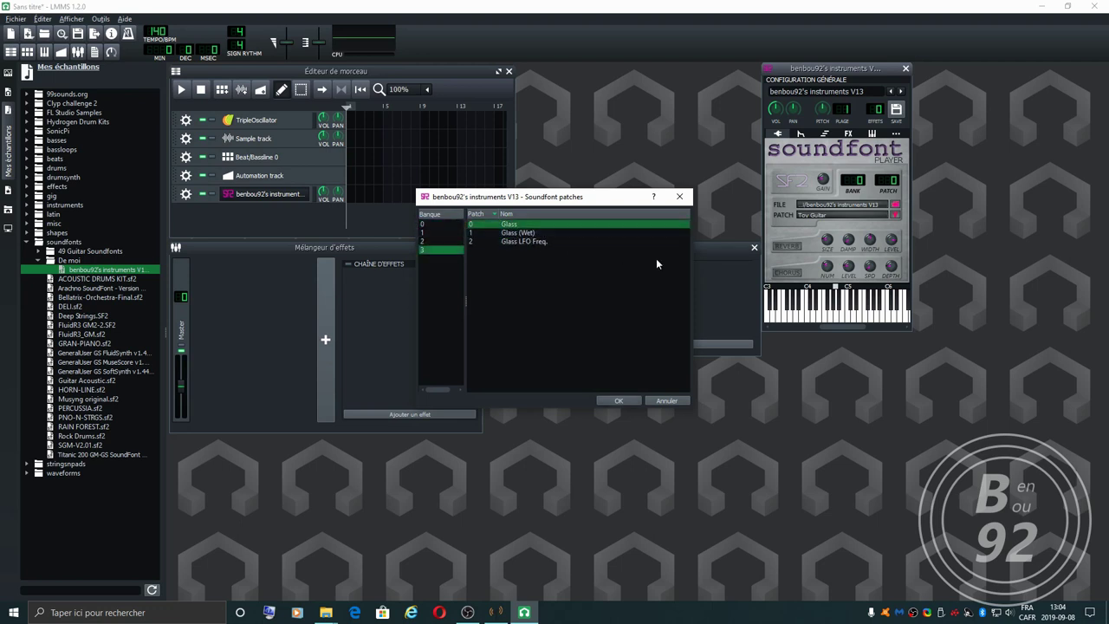
pyautogui.click(618, 400)
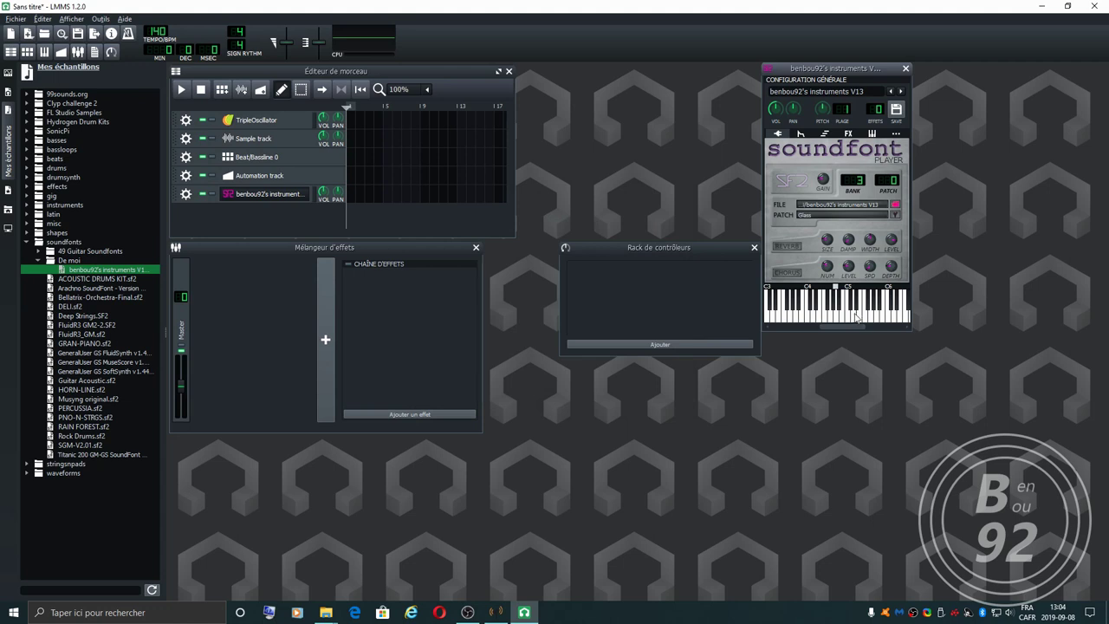
# Step: Play notes with the Glass patch, set the patch number to 1 for Glass (Wet), and play a note with it
pyautogui.click(855, 318)
pyautogui.click(829, 319)
pyautogui.moveTo(885, 181); pyautogui.dragTo(885, 179)
pyautogui.click(898, 310)
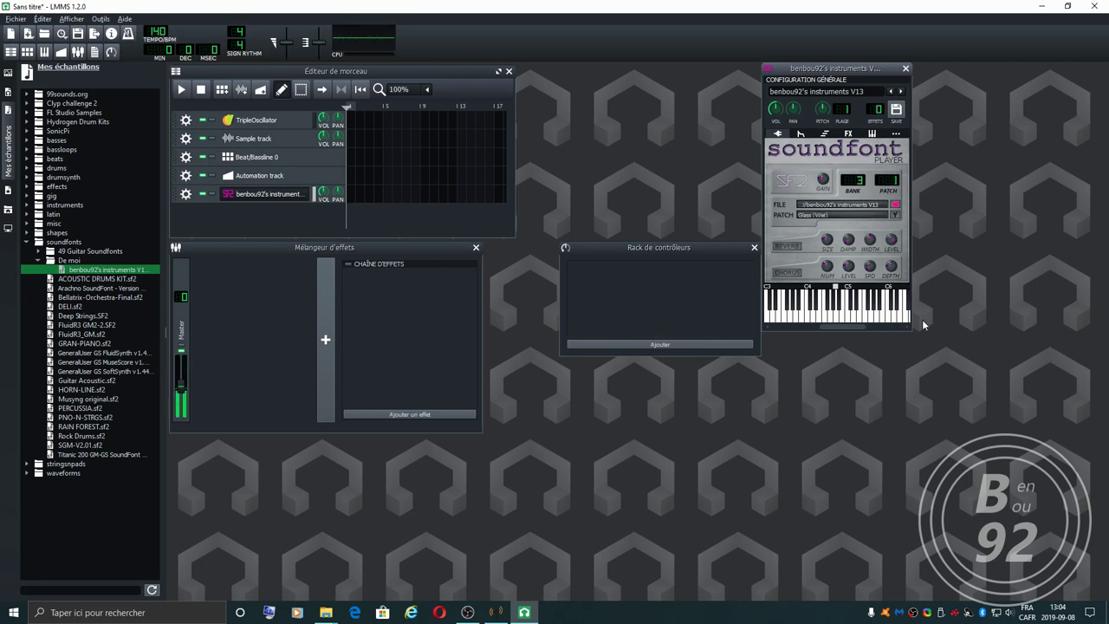
# Step: Close LMMS without saving the untitled project and switch back to Polyphone
pyautogui.click(1093, 6)
pyautogui.click(624, 316)
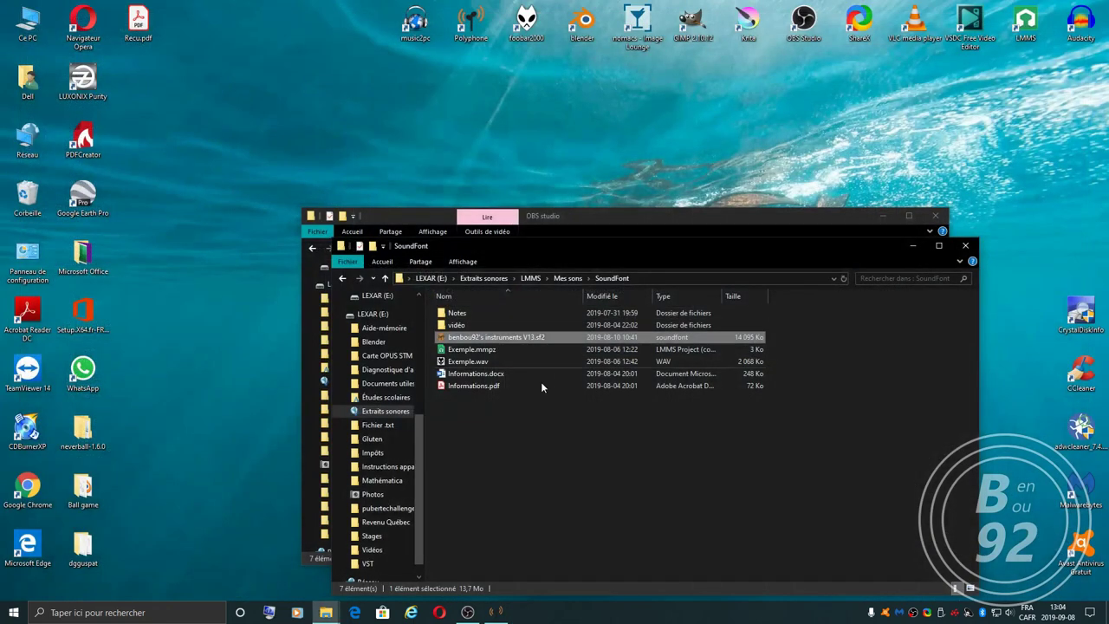
pyautogui.click(496, 613)
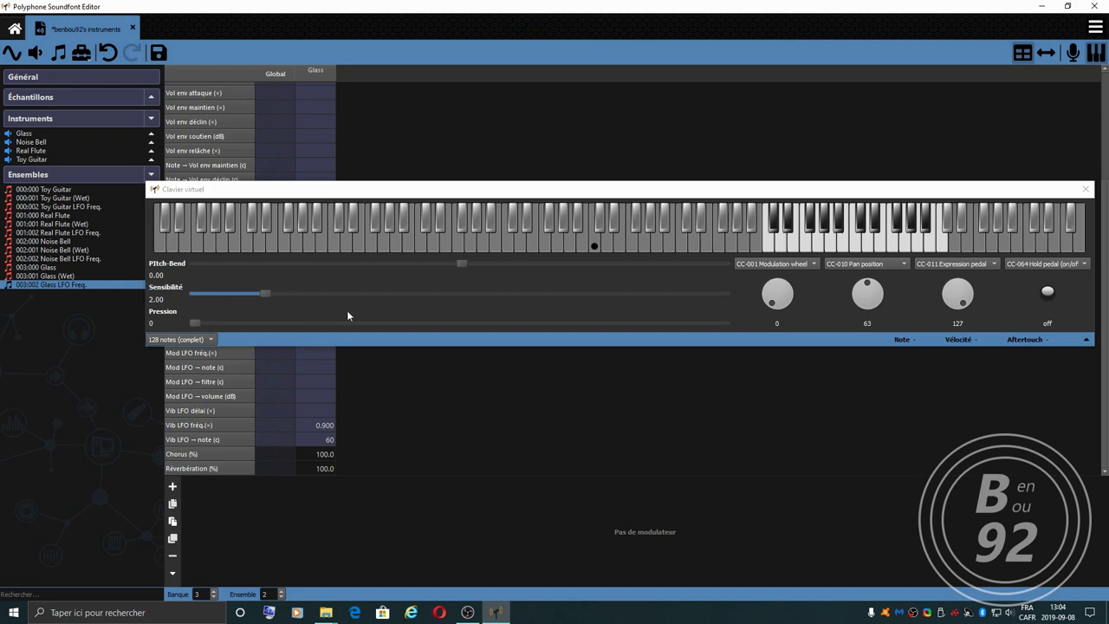
# Step: Play a note and try the pitch bend with preset 000:000 Toy Guitar, and select preset 000:001 Toy Guitar (Wet)
pyautogui.click(41, 192)
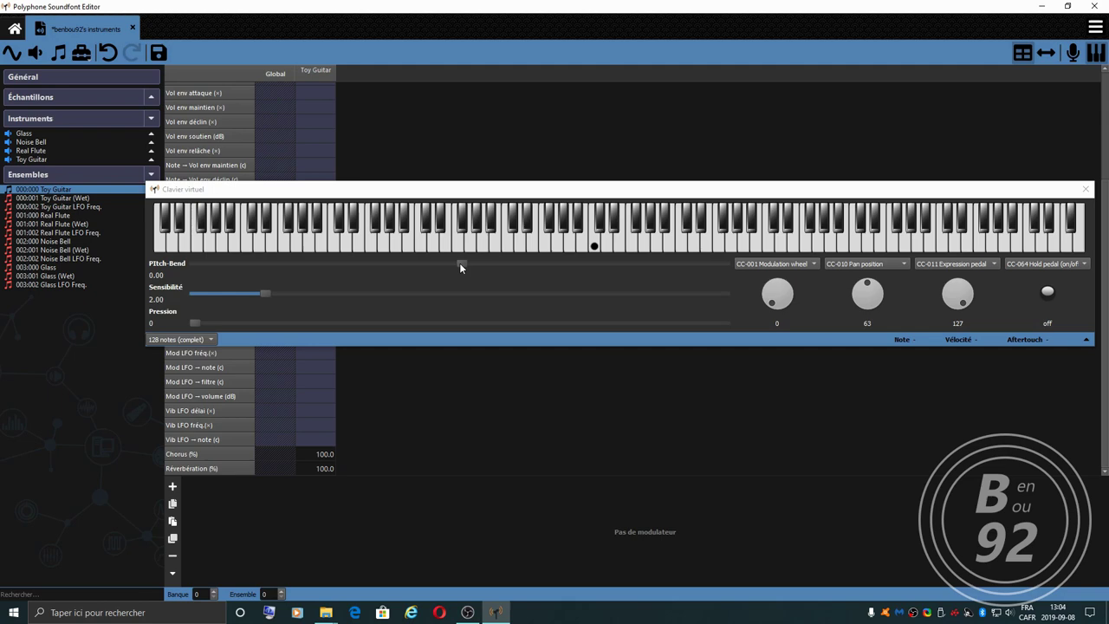
pyautogui.click(566, 250)
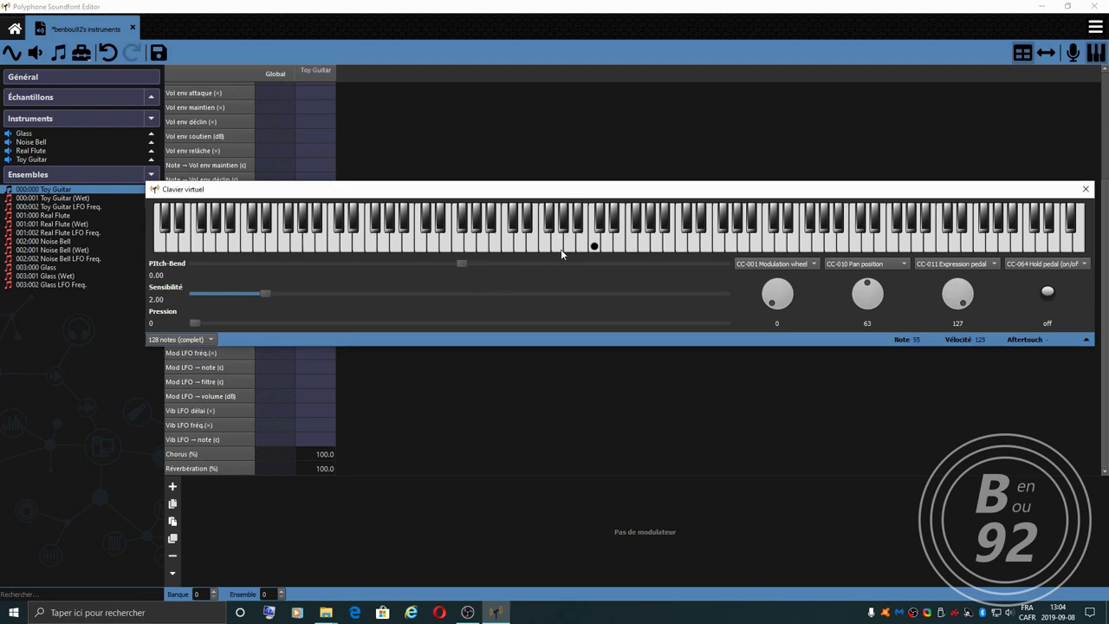
pyautogui.moveTo(461, 263); pyautogui.dragTo(373, 271)
pyautogui.click(62, 200)
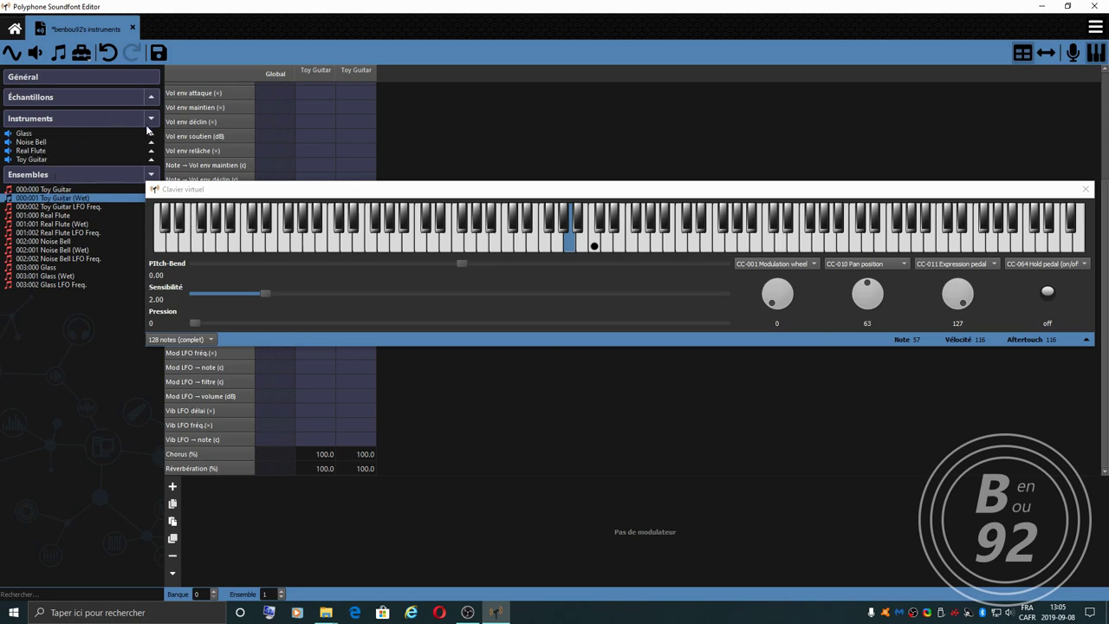
# Step: Examine the Glass instrument's key ranges and volume envelope, moving the virtual keyboard out of the way
pyautogui.click(23, 134)
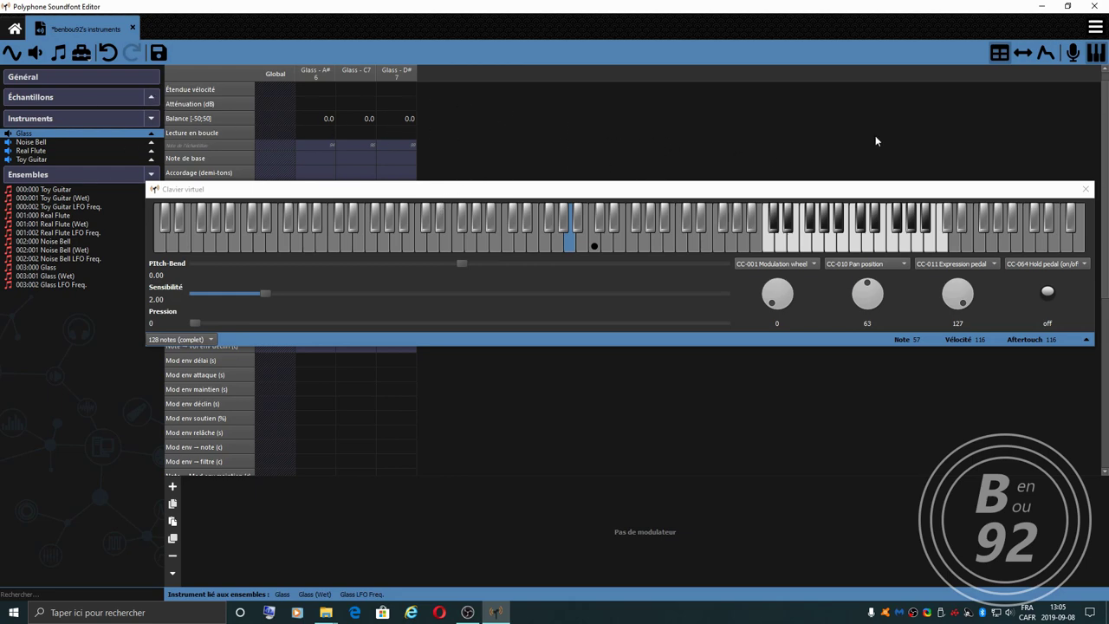
pyautogui.click(1023, 54)
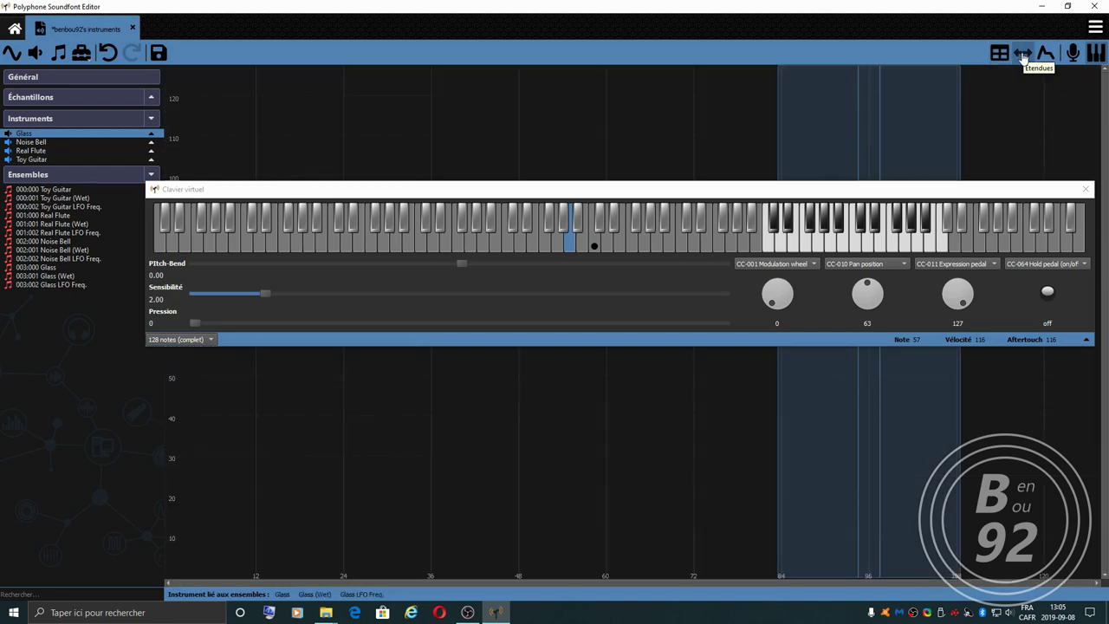
pyautogui.moveTo(844, 191); pyautogui.dragTo(793, 153)
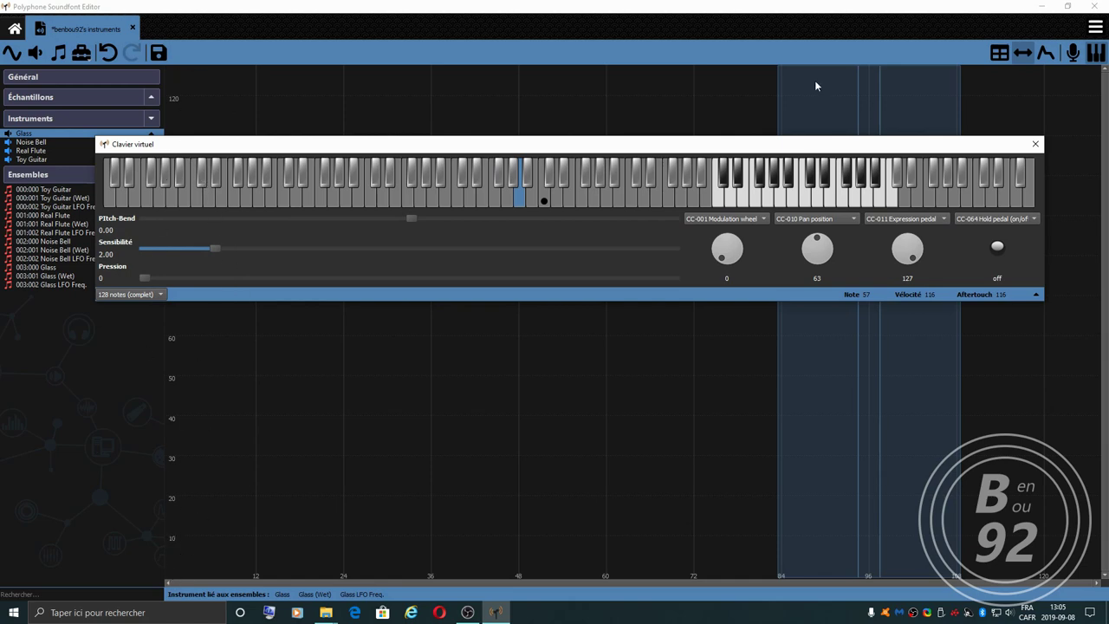
pyautogui.click(1046, 53)
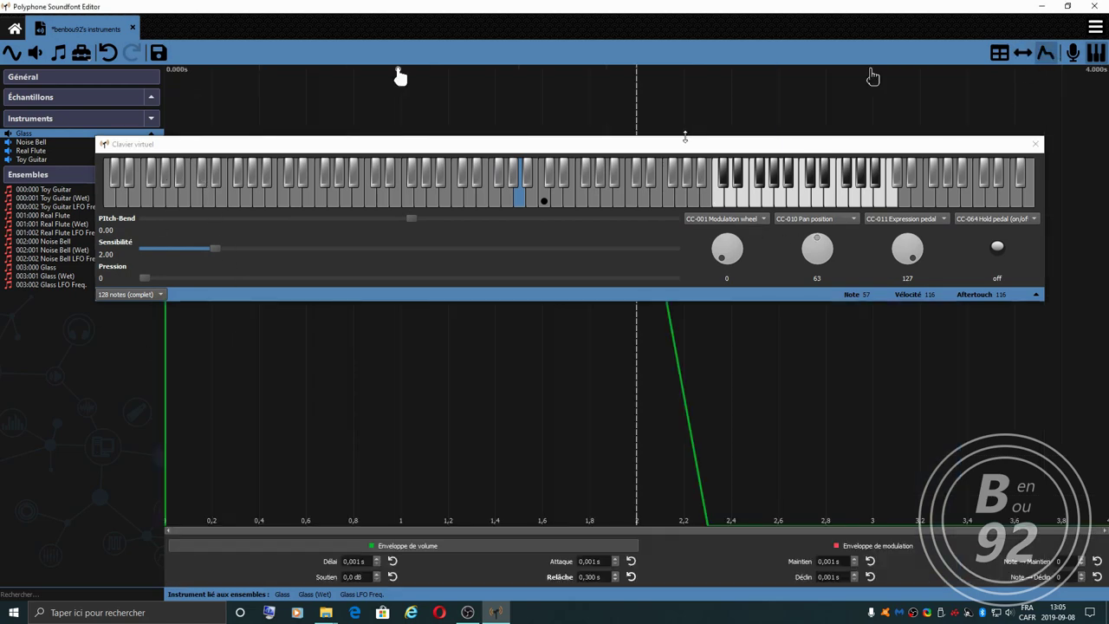
pyautogui.moveTo(687, 150); pyautogui.dragTo(723, 222)
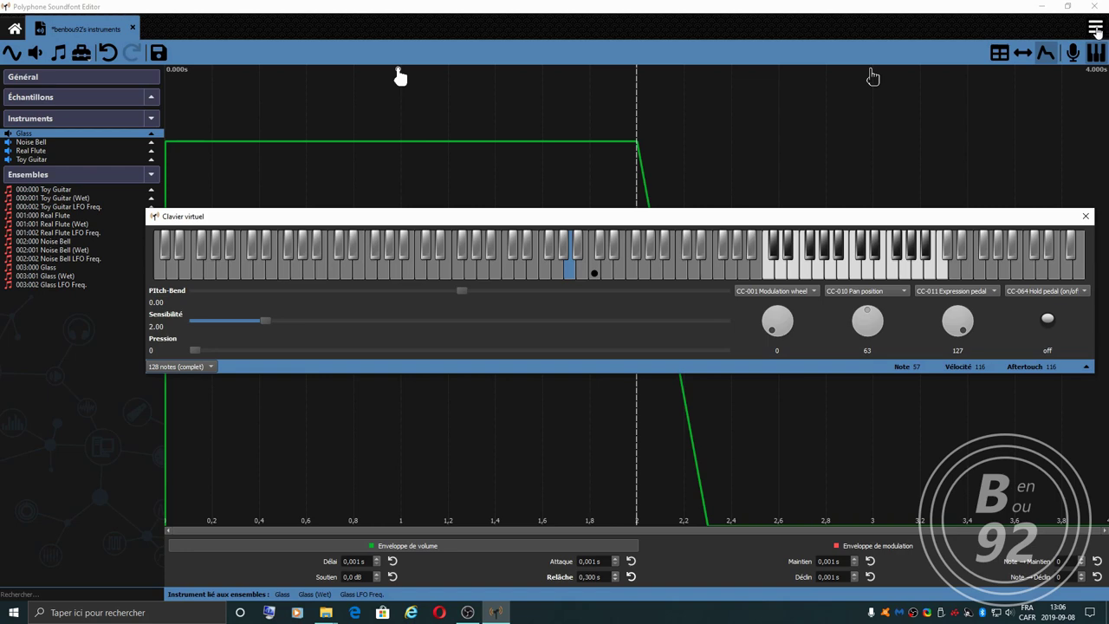
# Step: Show the save-as dialog for the .sf2 soundfont and cancel it
pyautogui.click(1096, 30)
pyautogui.click(1058, 97)
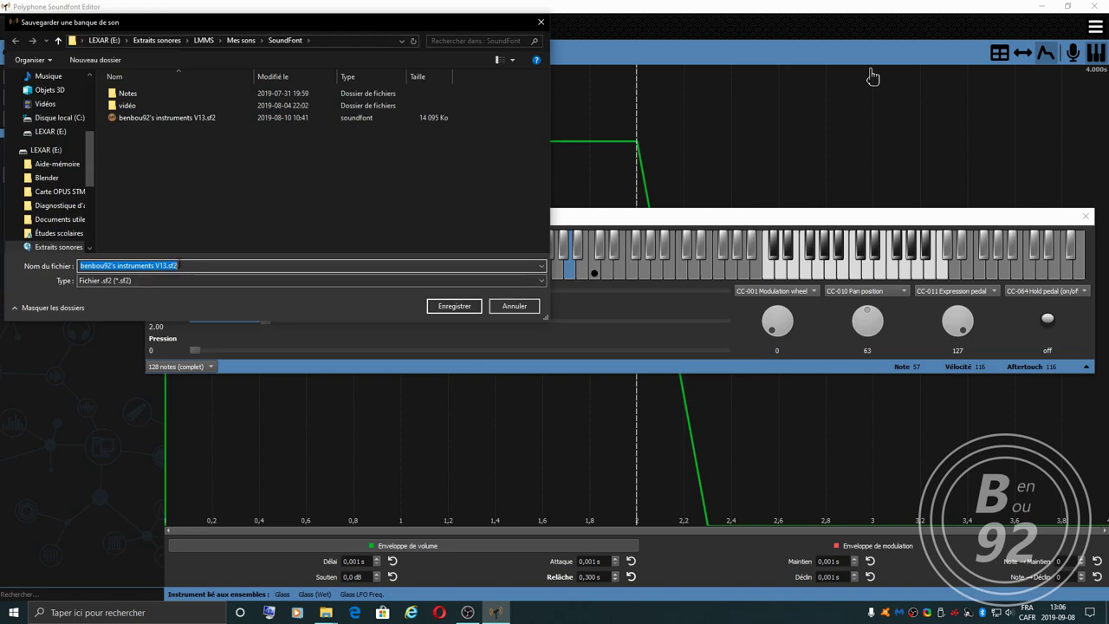
pyautogui.click(514, 306)
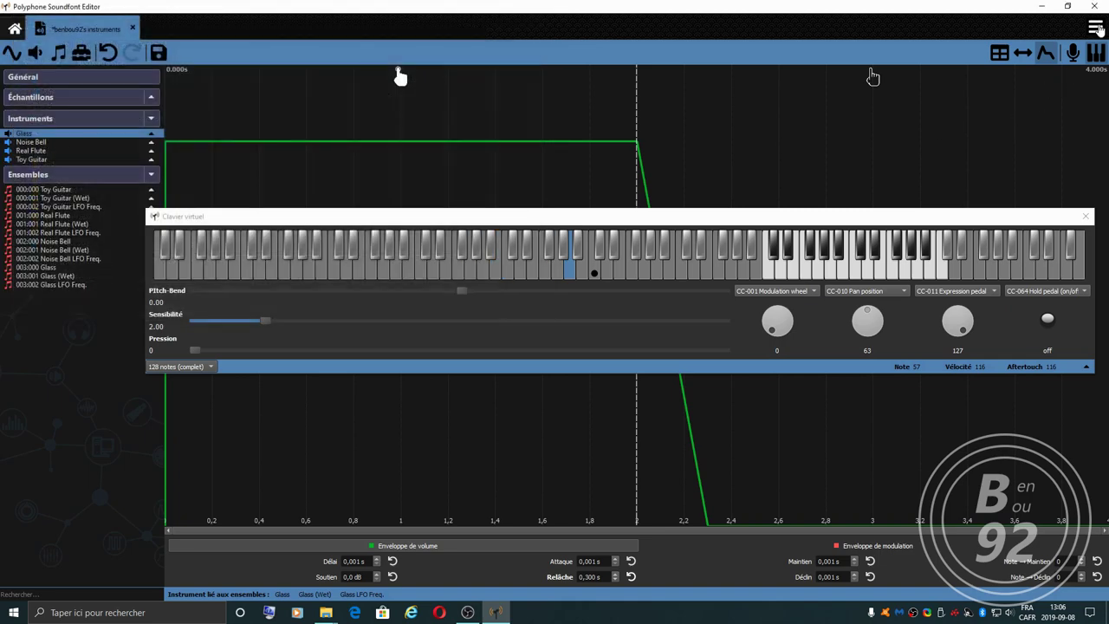
# Step: Review the format and quality choices for exporting the soundfont, and cancel the export
pyautogui.click(1095, 27)
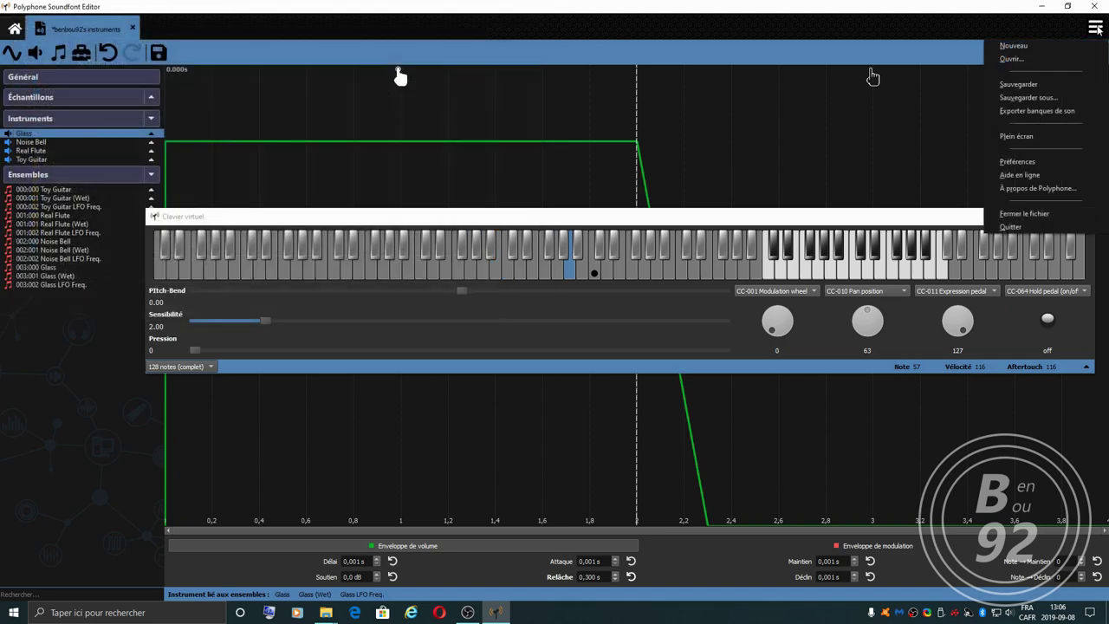
pyautogui.click(1047, 111)
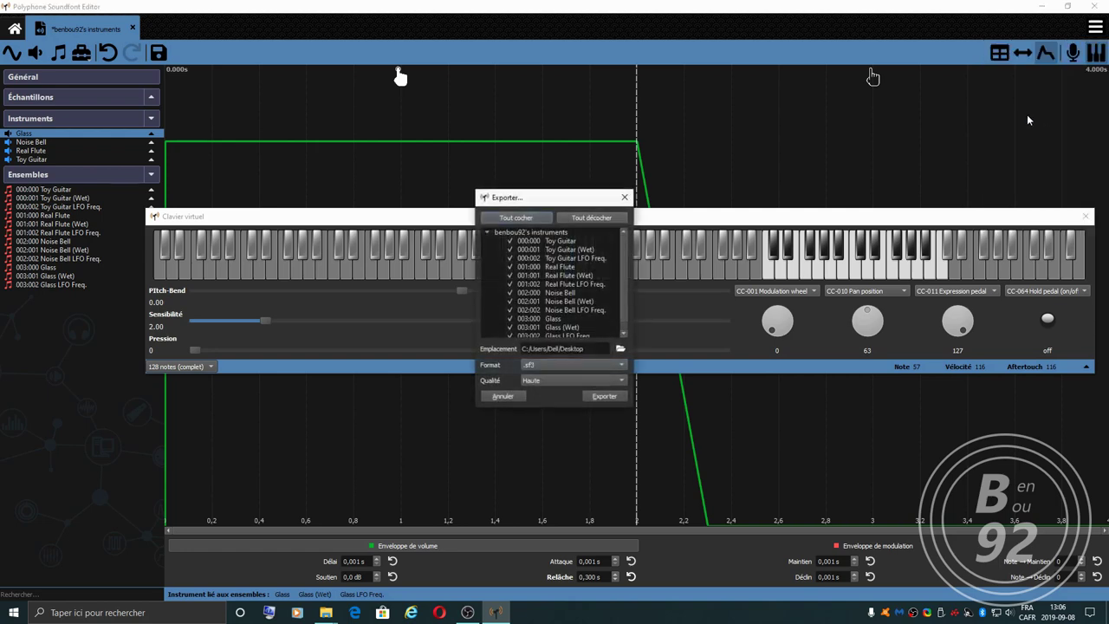
pyautogui.click(561, 364)
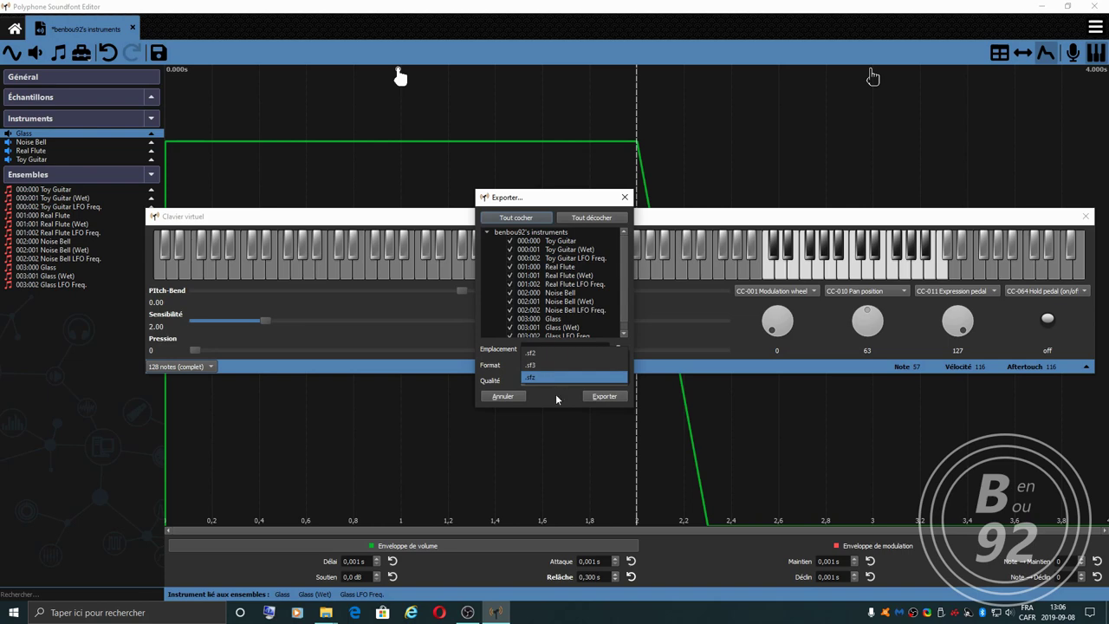
pyautogui.click(556, 397)
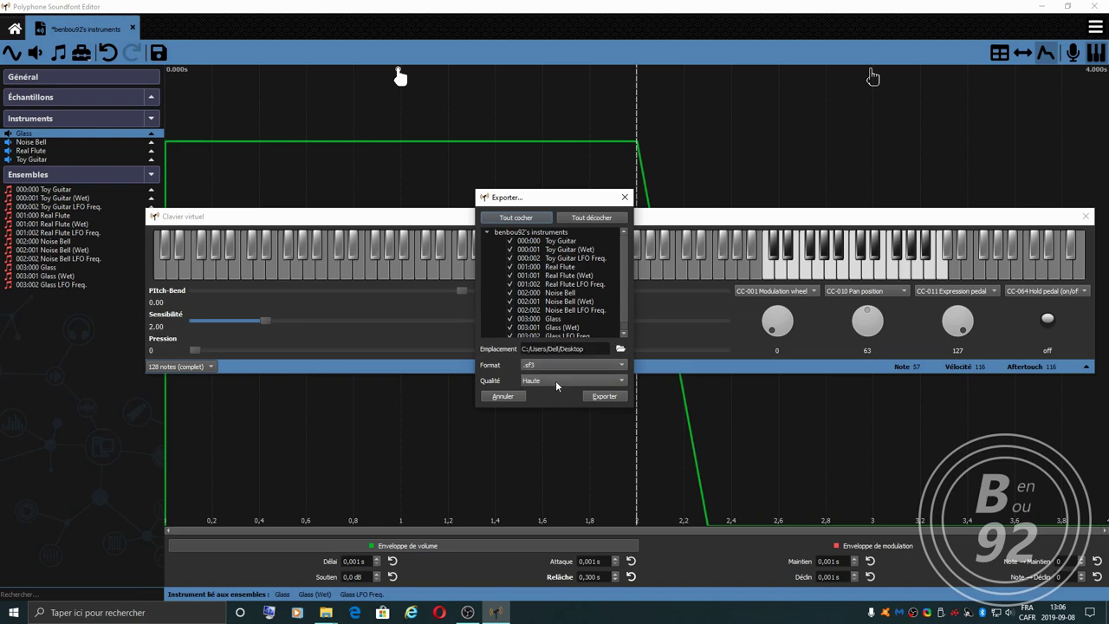
pyautogui.click(554, 381)
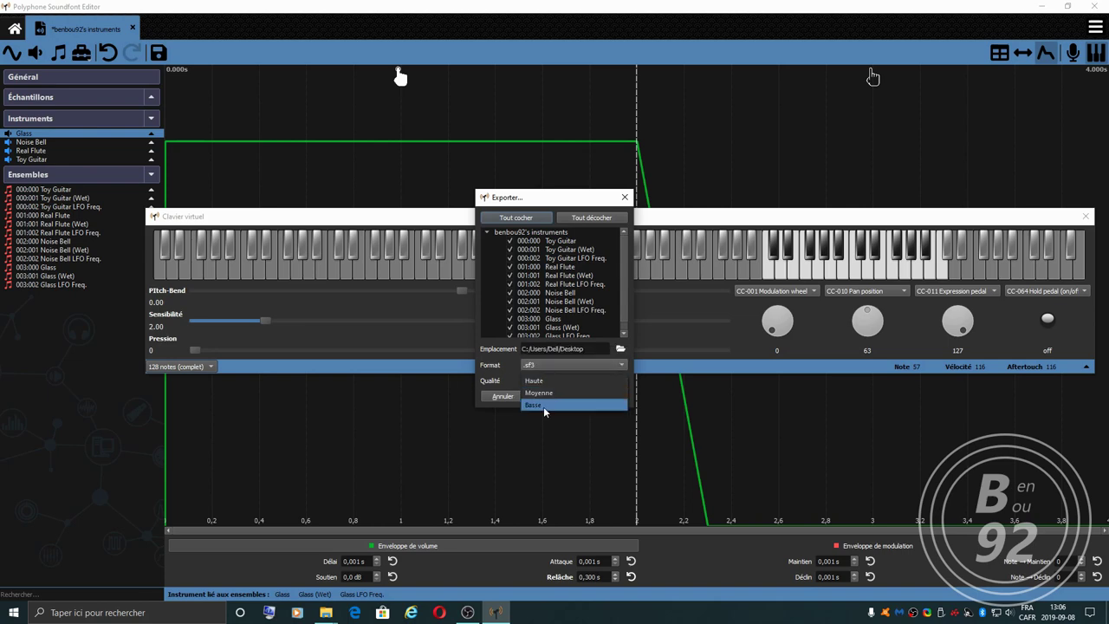
pyautogui.click(509, 365)
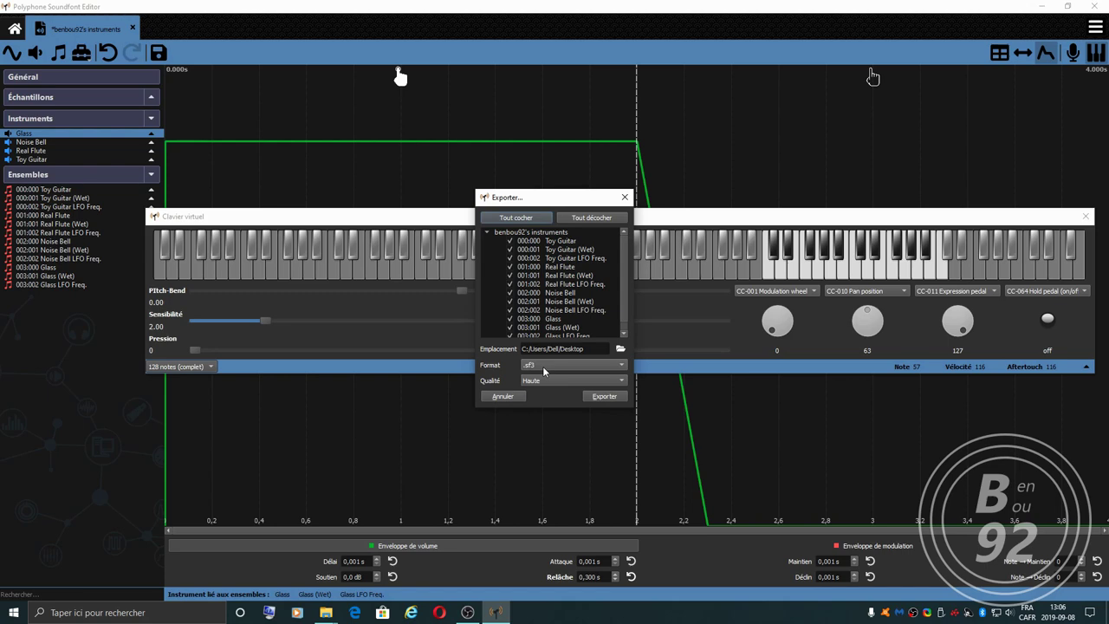
pyautogui.click(503, 396)
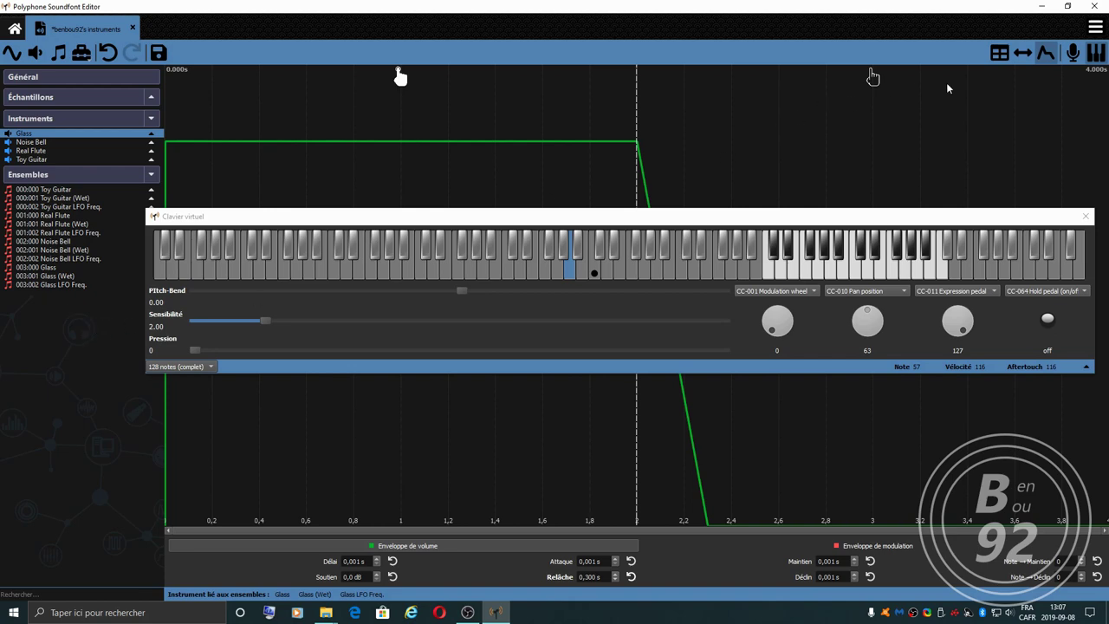
# Step: Return the Glass instrument to its table view, open the preferences, and close the virtual keyboard
pyautogui.click(999, 53)
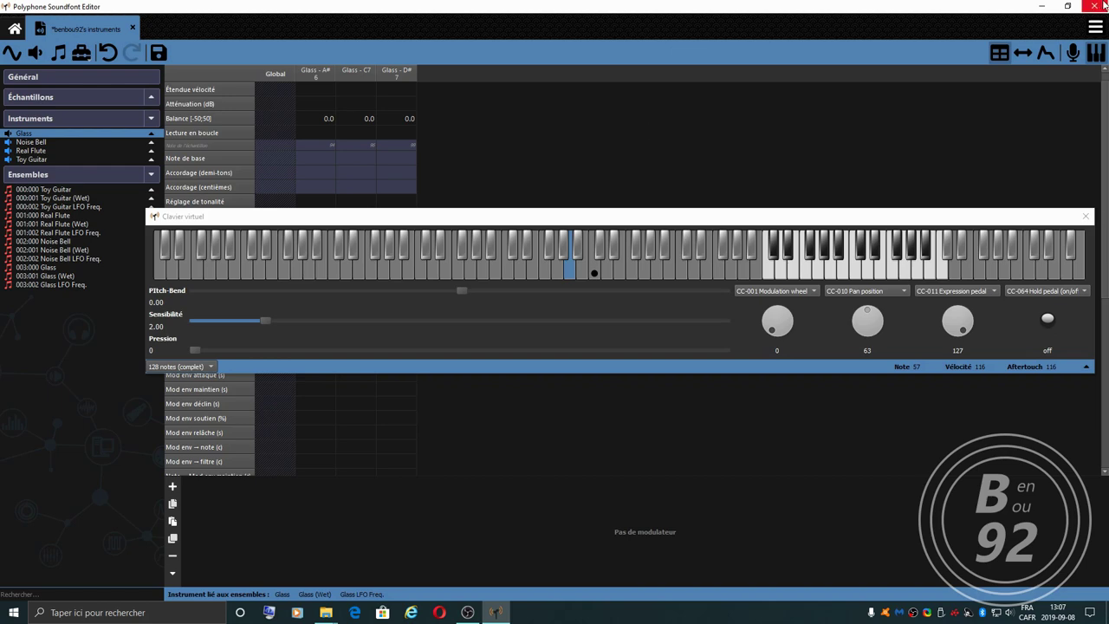
pyautogui.click(1095, 27)
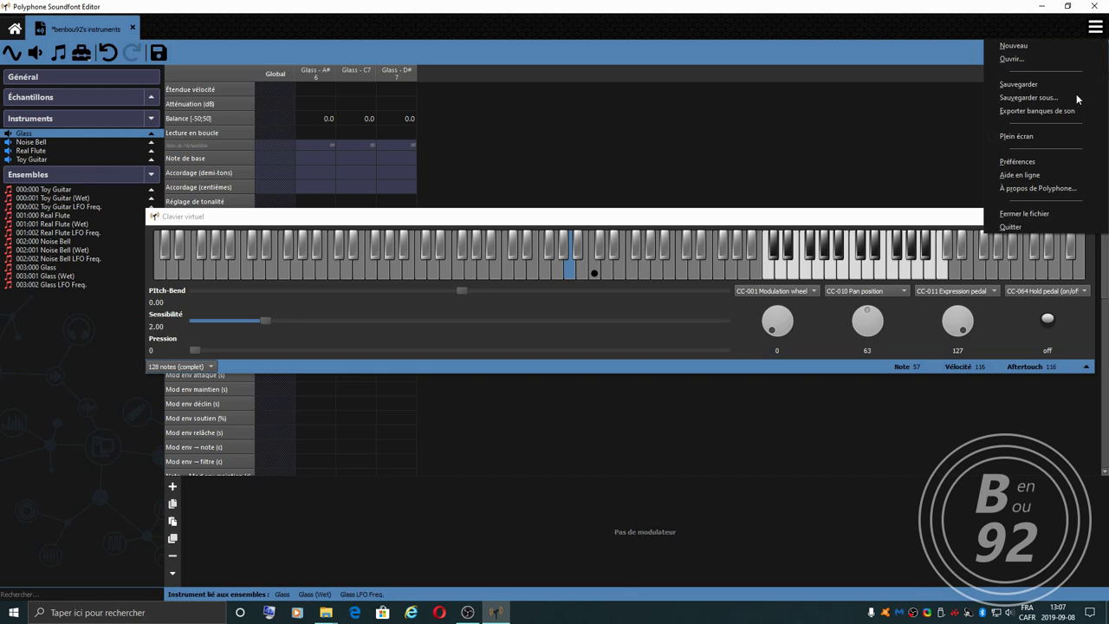
pyautogui.click(1039, 163)
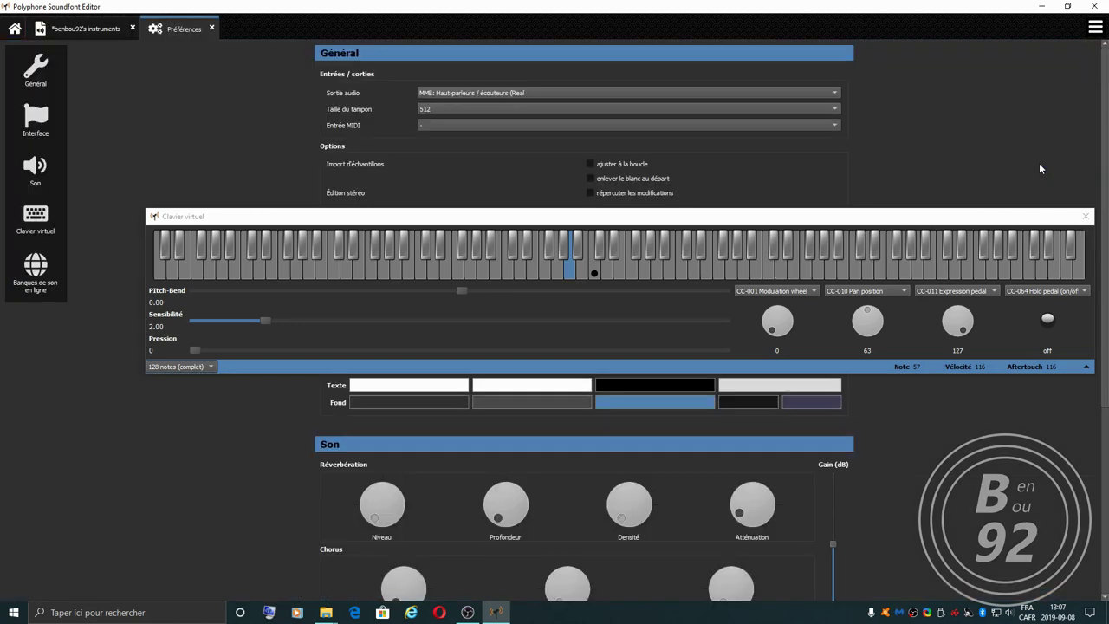
pyautogui.click(1086, 216)
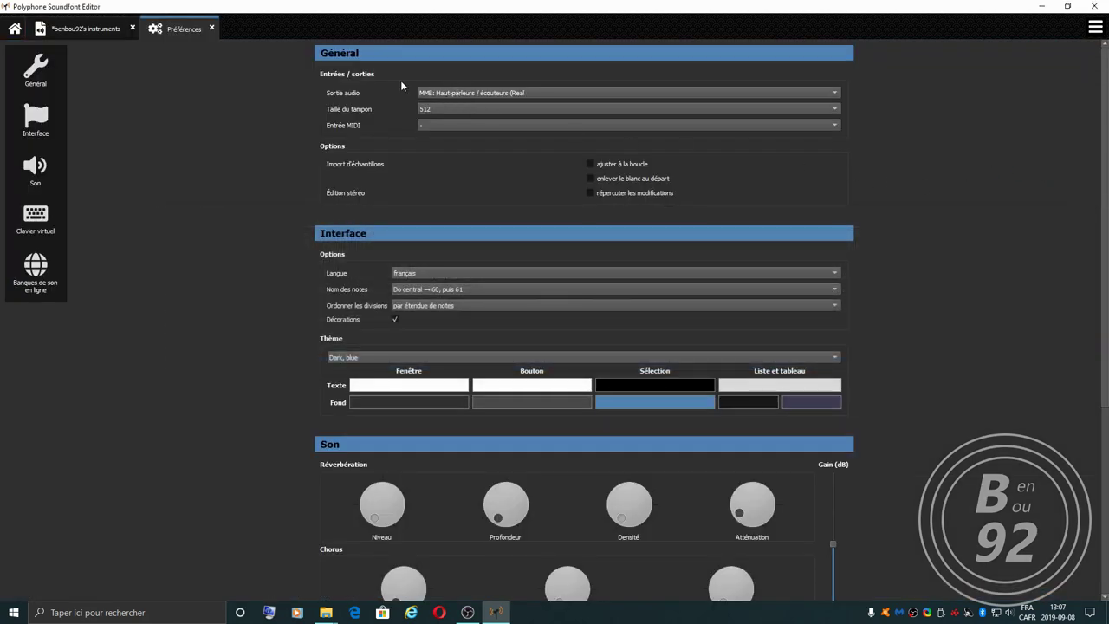
# Step: Review the audio output choices and the interface, sound, virtual keyboard and online soundfont preferences, and close the preferences
pyautogui.click(480, 90)
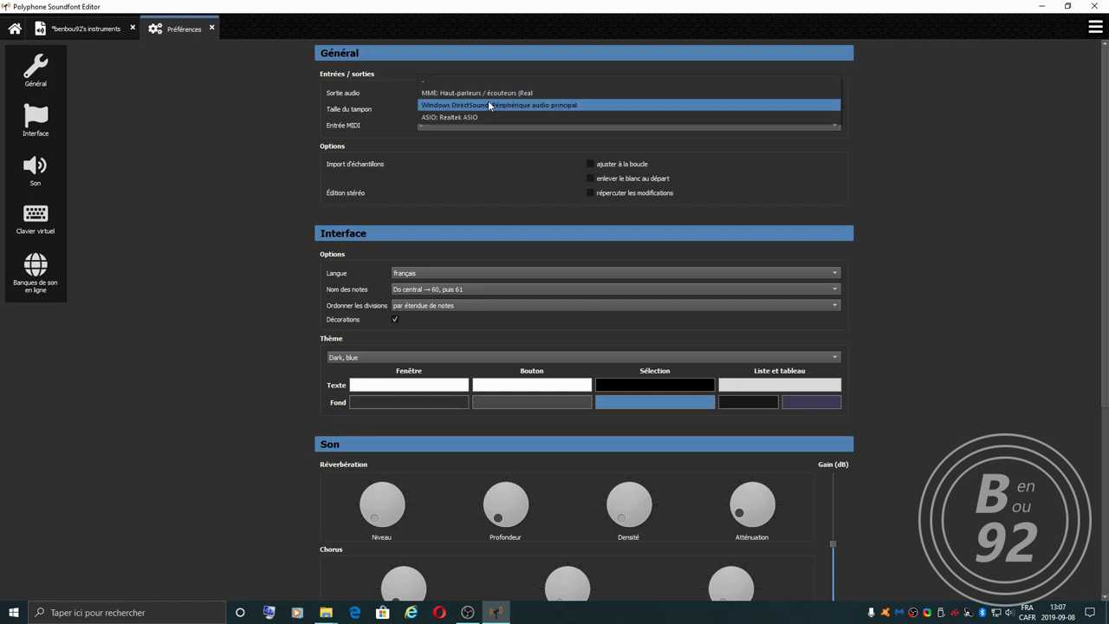
pyautogui.click(485, 93)
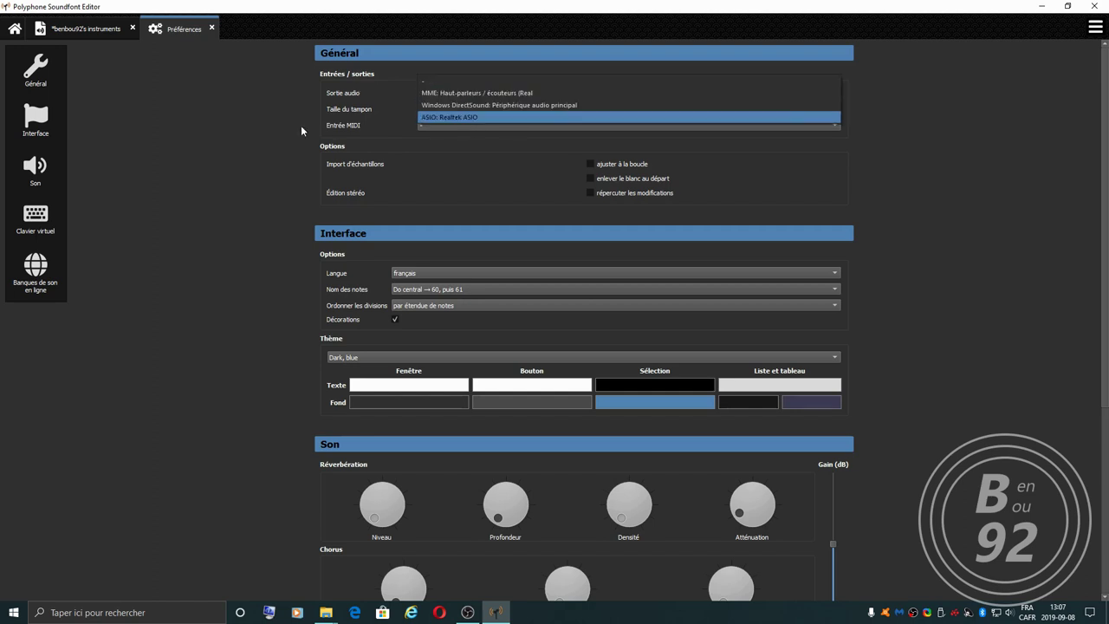
pyautogui.scroll(-2, 578, 327)
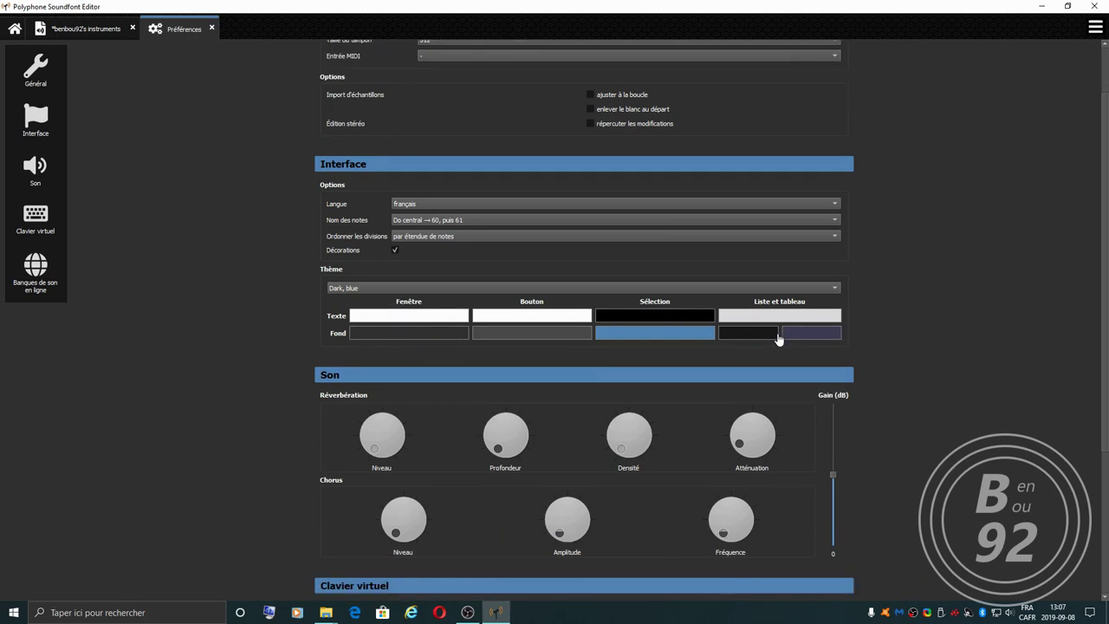
pyautogui.scroll(-1, 1003, 331)
pyautogui.scroll(-5, 1005, 333)
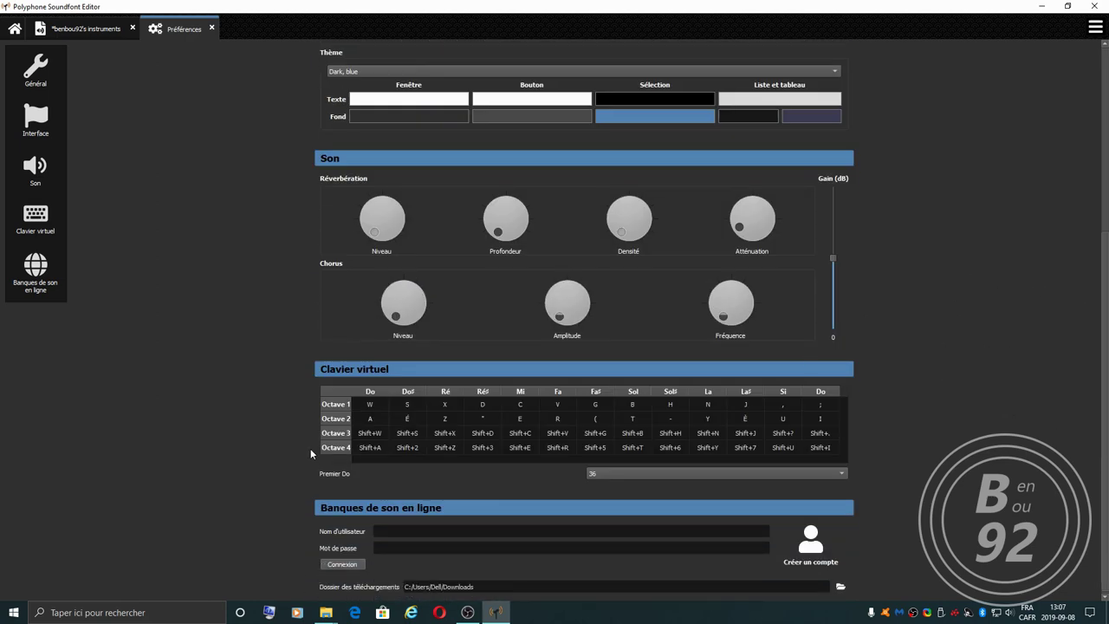
pyautogui.scroll(-1, 277, 393)
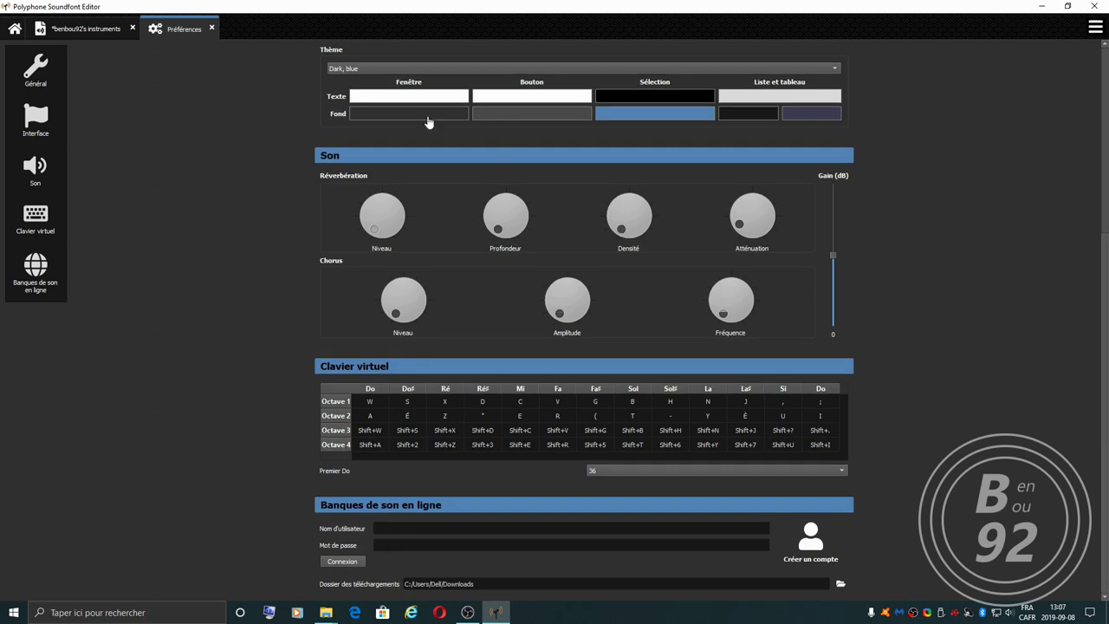
pyautogui.click(211, 28)
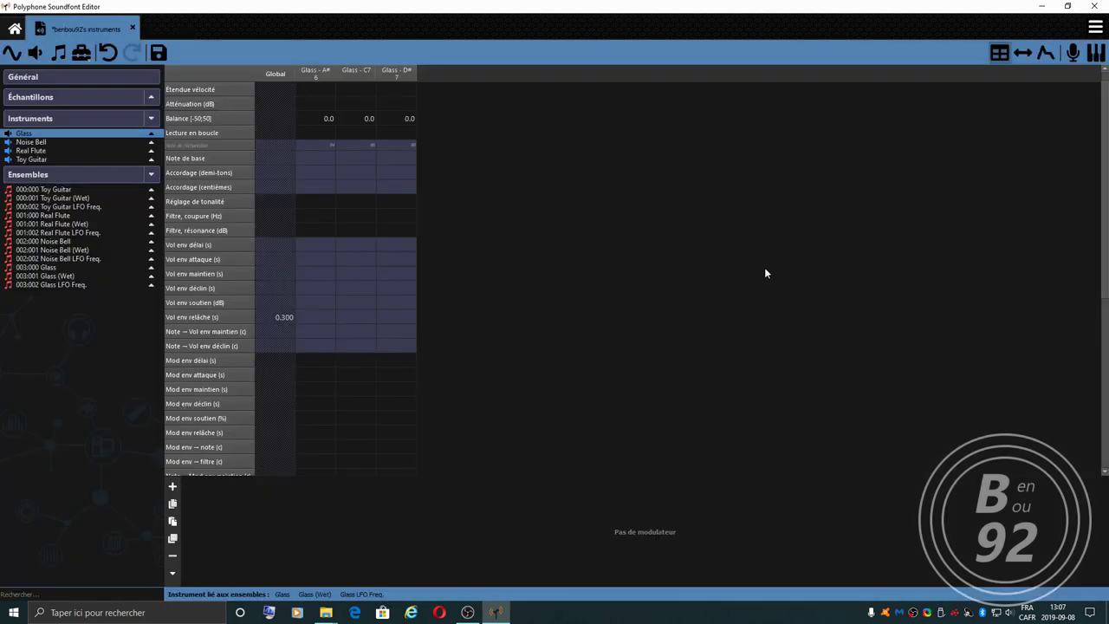